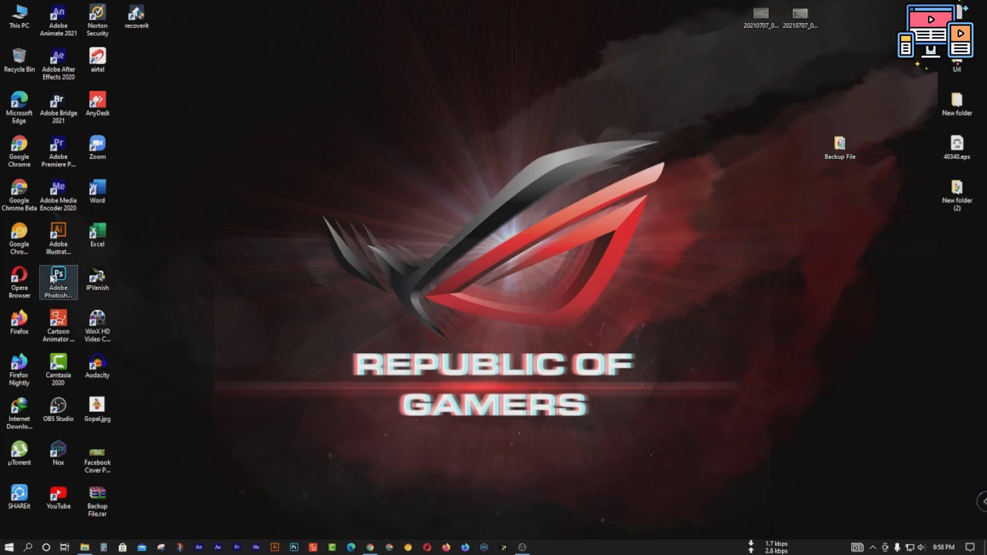
Step: Bring Chrome forward, close the Facebook tab, and go to freepik.com in a new tab
{"action": "left_click", "coordinate": [371, 548]}
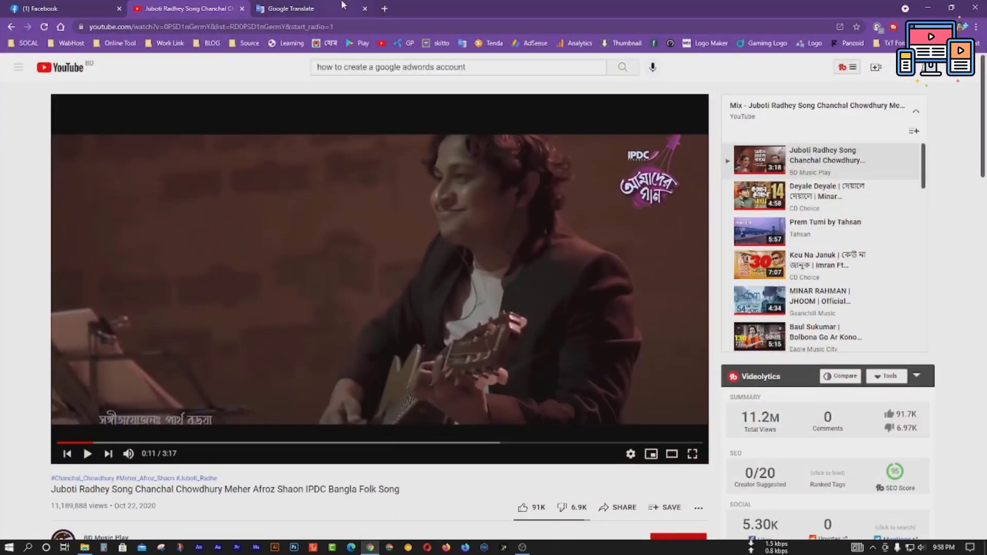
{"action": "left_click", "coordinate": [262, 8]}
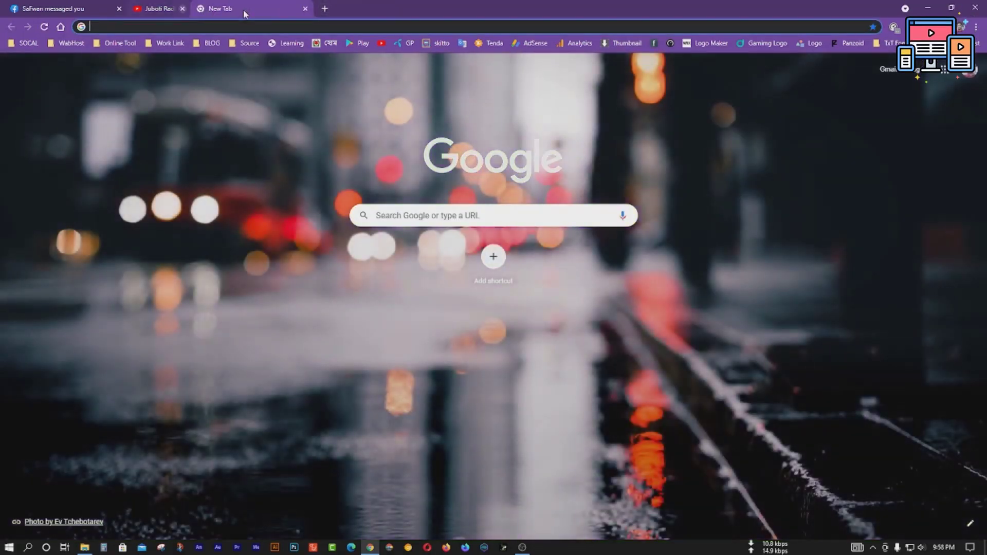
{"action": "left_click", "coordinate": [117, 9]}
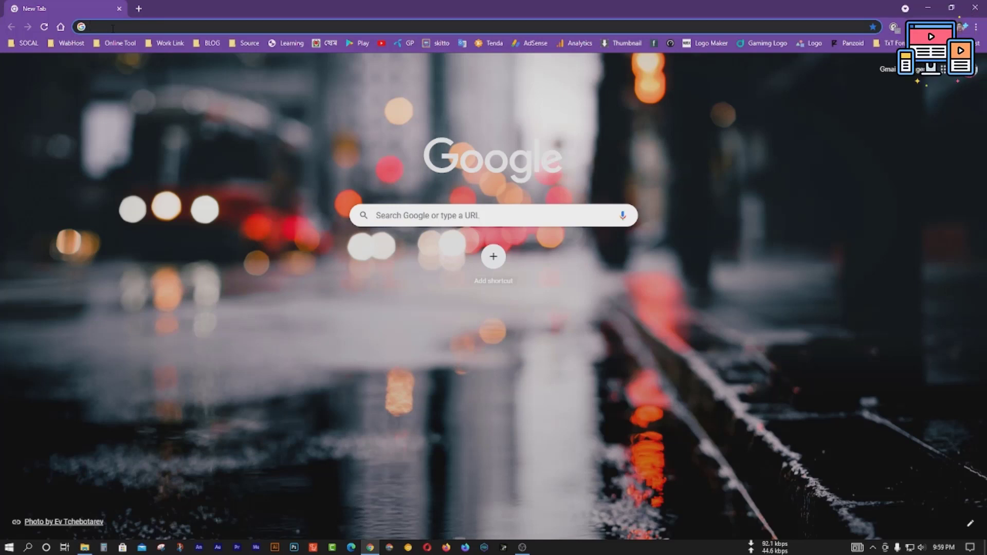
{"action": "type", "text": "freepik.com"}
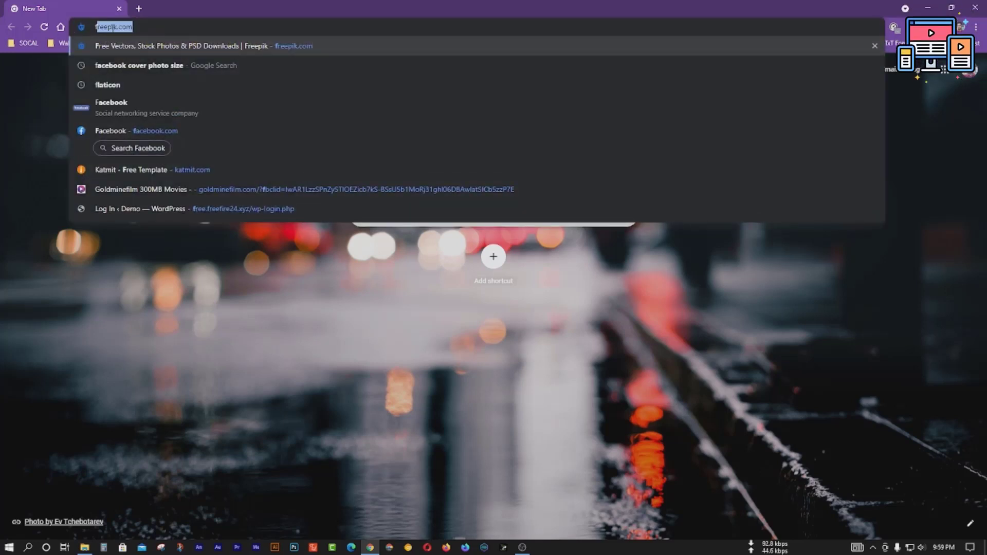
{"action": "key", "text": "Return"}
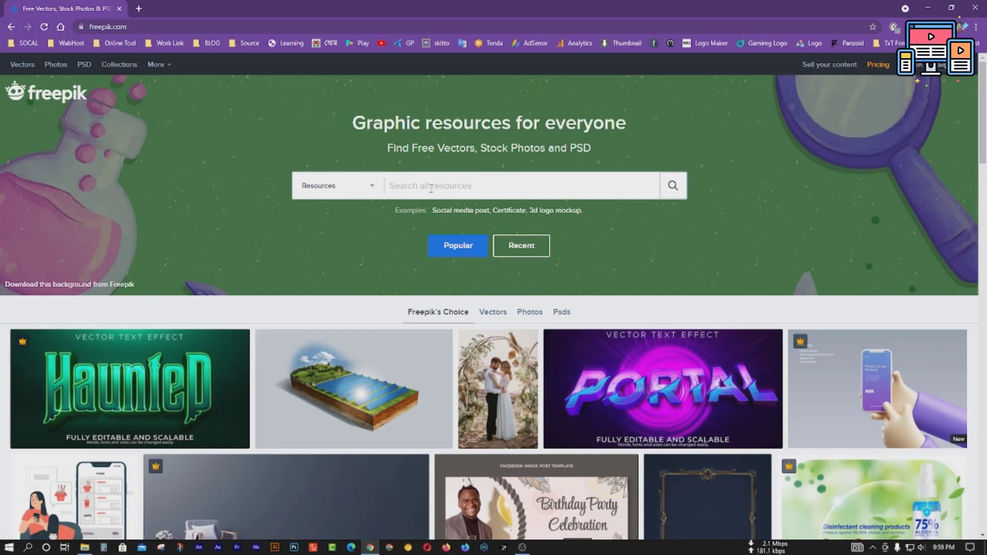
Step: Search Freepik for 'card'
{"action": "left_click", "coordinate": [430, 188]}
{"action": "type", "text": "v"}
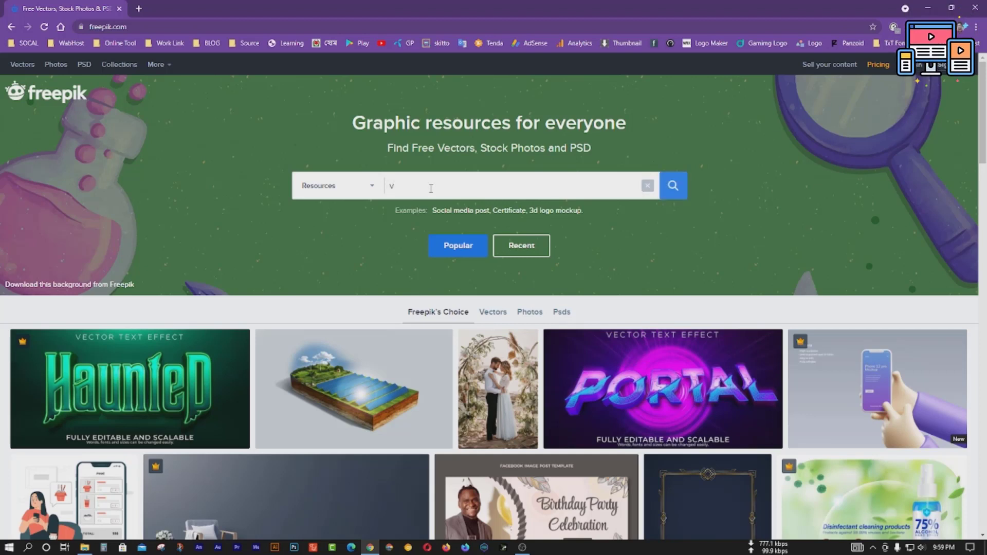
{"action": "type", "text": "card"}
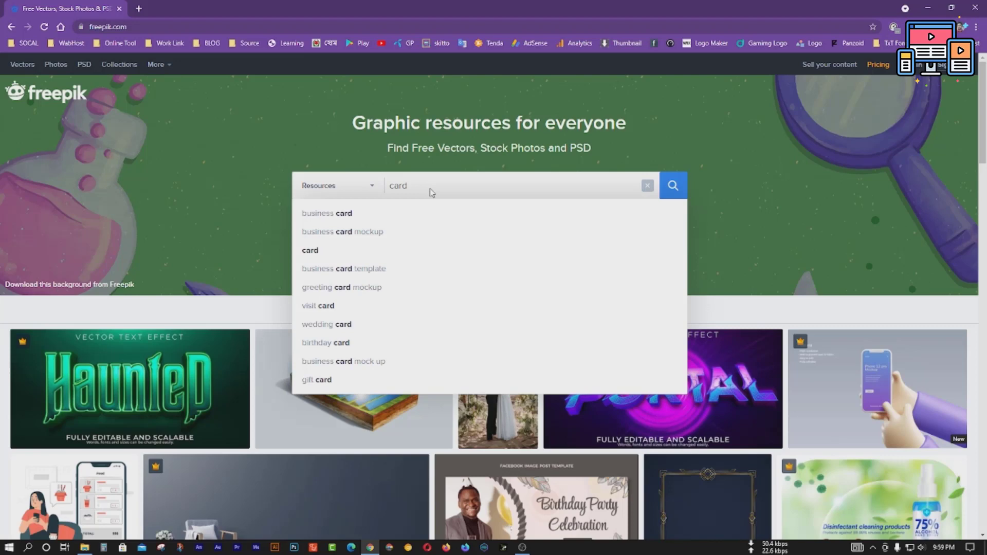
{"action": "key", "text": "Return"}
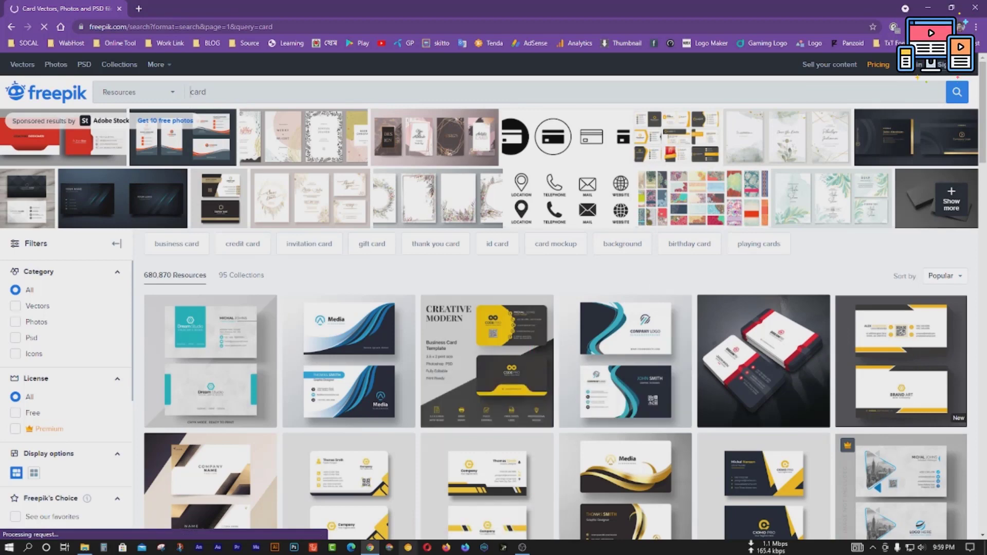
Step: Scroll through the card results to browse the business card designs
{"action": "scroll", "coordinate": [406, 524], "scroll_direction": "down", "scroll_amount": 3}
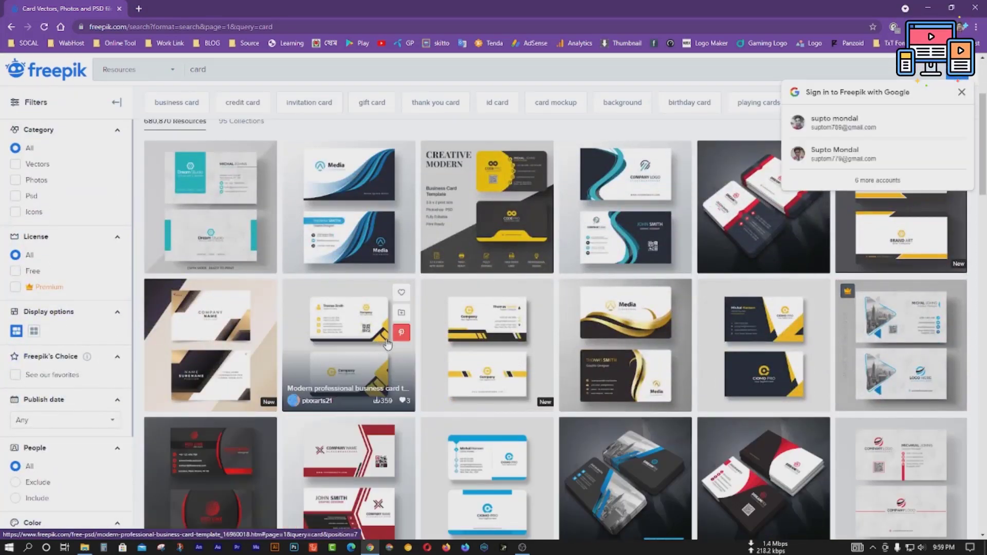
{"action": "scroll", "coordinate": [388, 343], "scroll_direction": "down", "scroll_amount": 2}
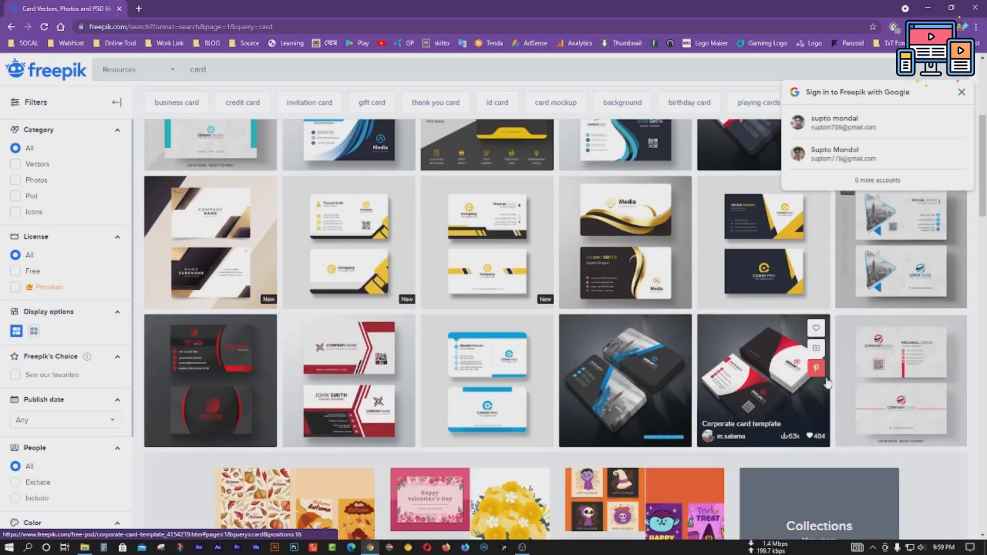
{"action": "scroll", "coordinate": [371, 359], "scroll_direction": "down", "scroll_amount": 5}
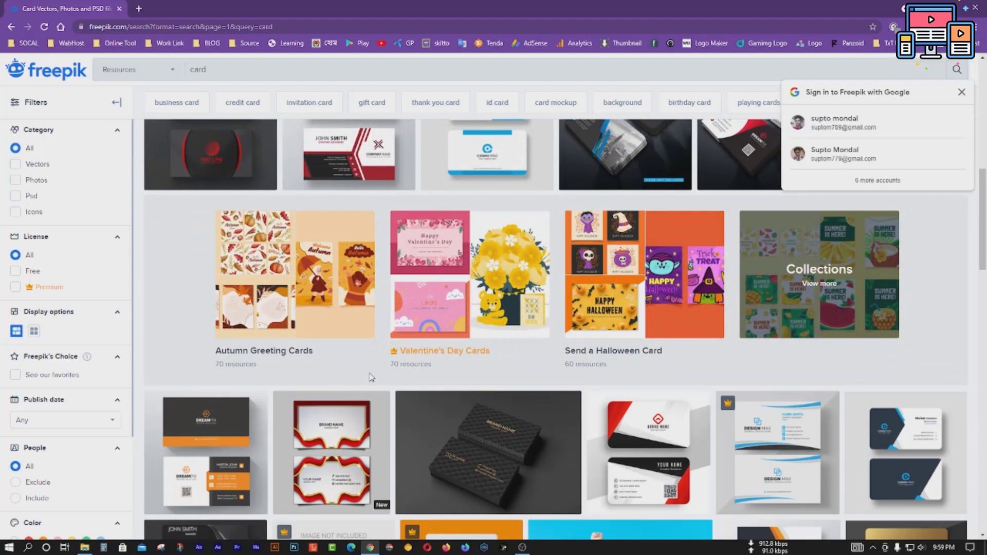
{"action": "scroll", "coordinate": [373, 370], "scroll_direction": "down", "scroll_amount": 2}
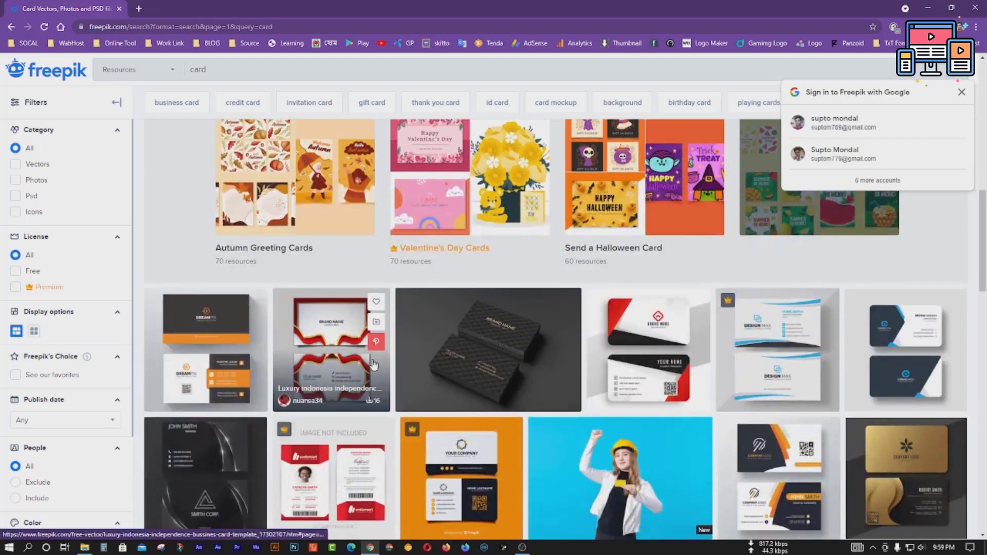
{"action": "scroll", "coordinate": [373, 365], "scroll_direction": "up", "scroll_amount": 12}
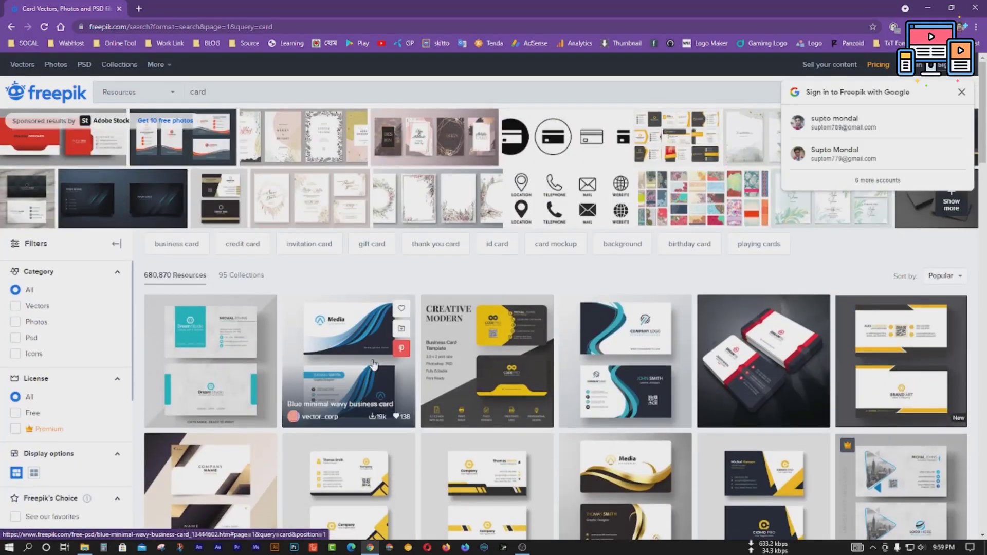
{"action": "scroll", "coordinate": [531, 297], "scroll_direction": "down", "scroll_amount": 5}
{"action": "scroll", "coordinate": [531, 296], "scroll_direction": "down", "scroll_amount": 3}
{"action": "scroll", "coordinate": [663, 317], "scroll_direction": "up", "scroll_amount": 3}
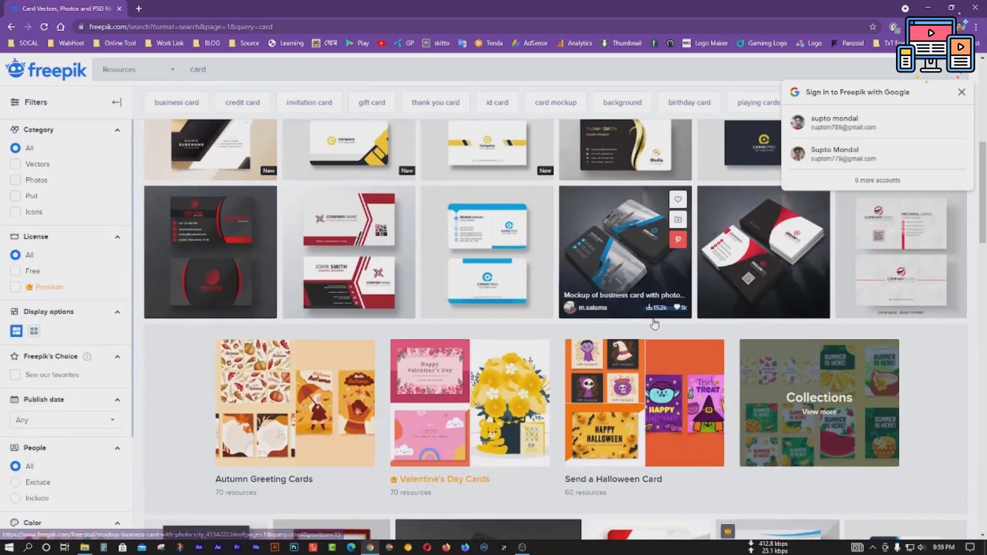
{"action": "scroll", "coordinate": [422, 400], "scroll_direction": "down", "scroll_amount": 7}
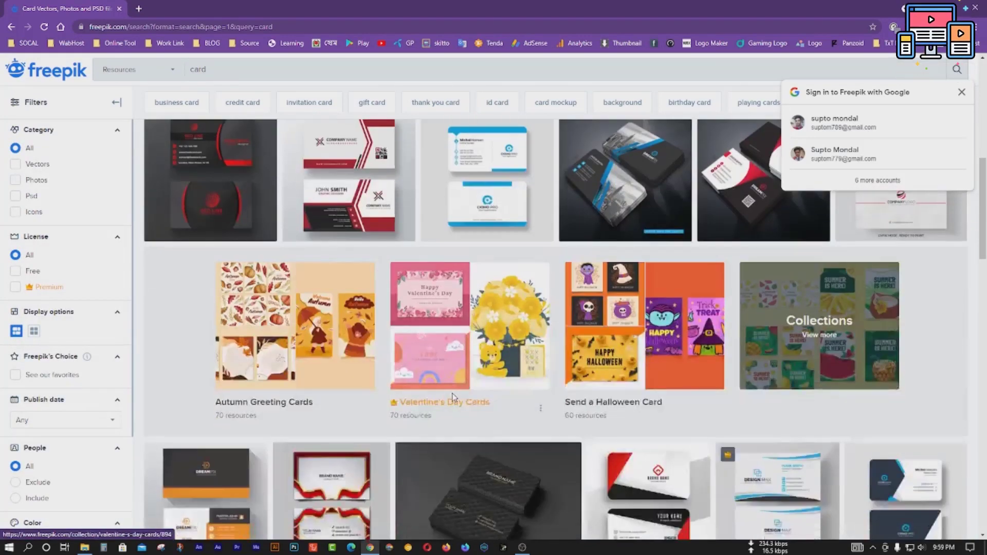
{"action": "scroll", "coordinate": [455, 394], "scroll_direction": "down", "scroll_amount": 2}
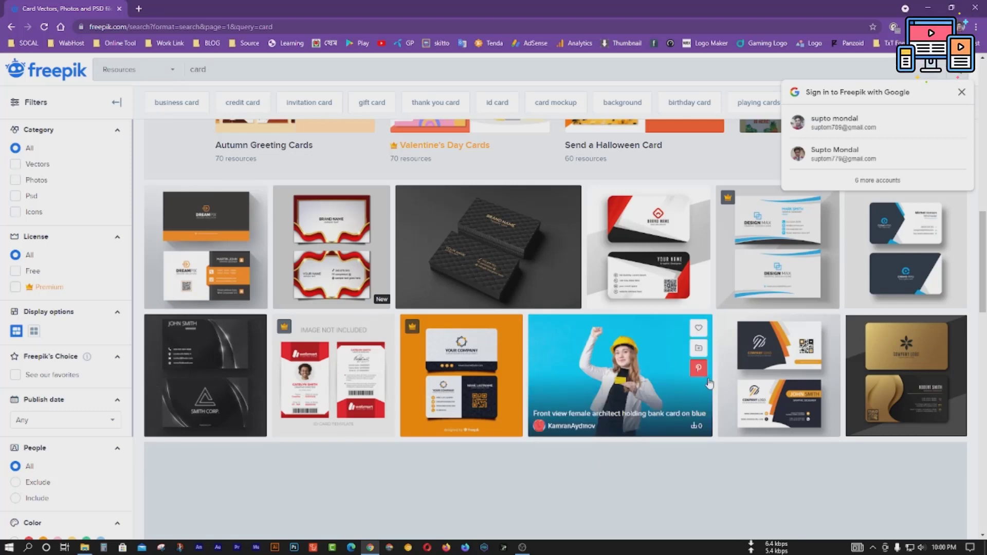
Step: Preview the orange corporate card's details, then keep browsing the card results
{"action": "left_click", "coordinate": [779, 358]}
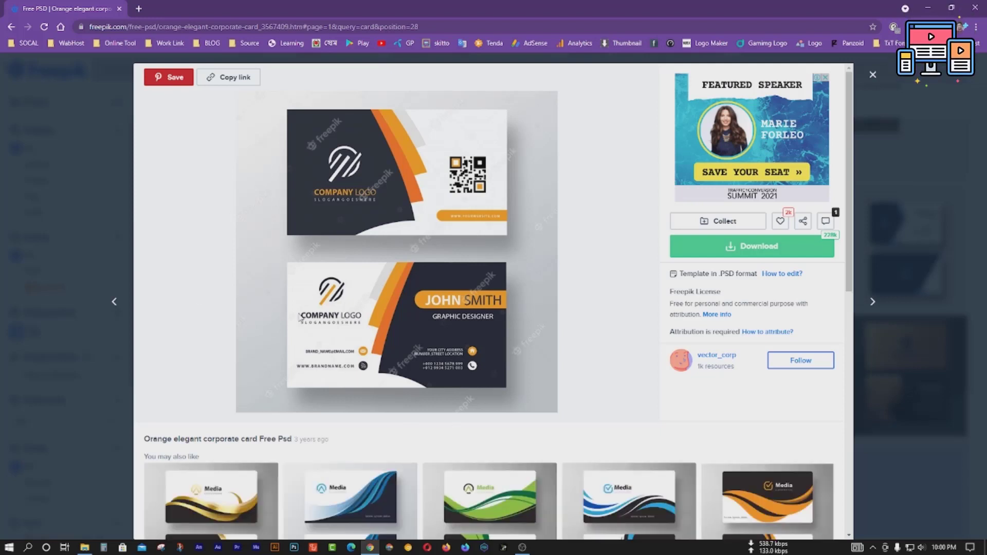
{"action": "left_click", "coordinate": [872, 75]}
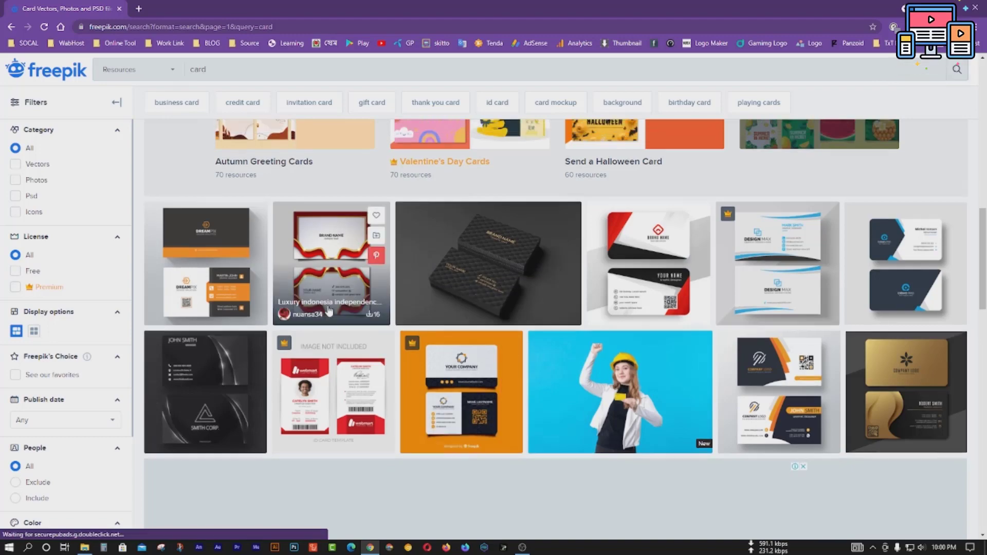
{"action": "scroll", "coordinate": [329, 309], "scroll_direction": "up", "scroll_amount": 8}
{"action": "scroll", "coordinate": [329, 308], "scroll_direction": "up", "scroll_amount": 4}
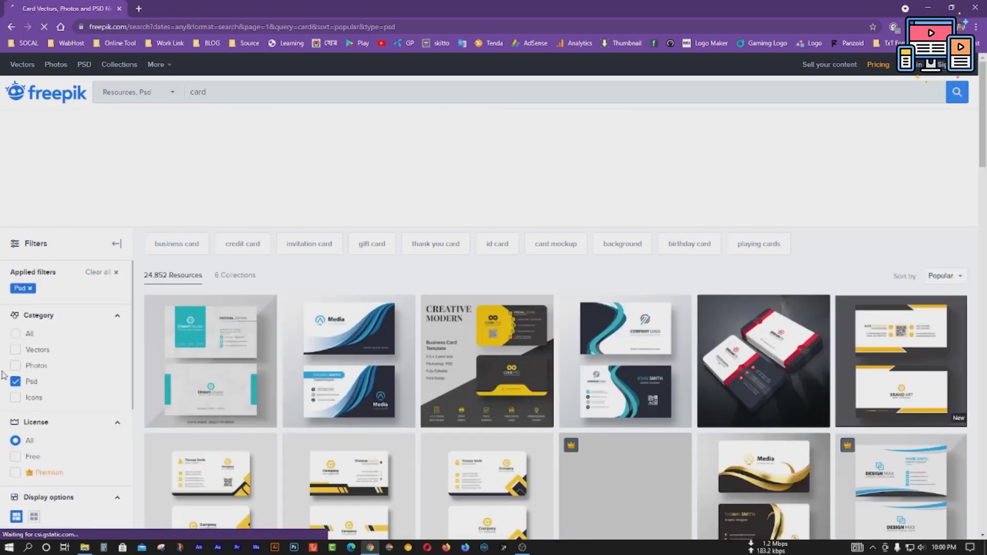
{"action": "scroll", "coordinate": [627, 365], "scroll_direction": "down", "scroll_amount": 2}
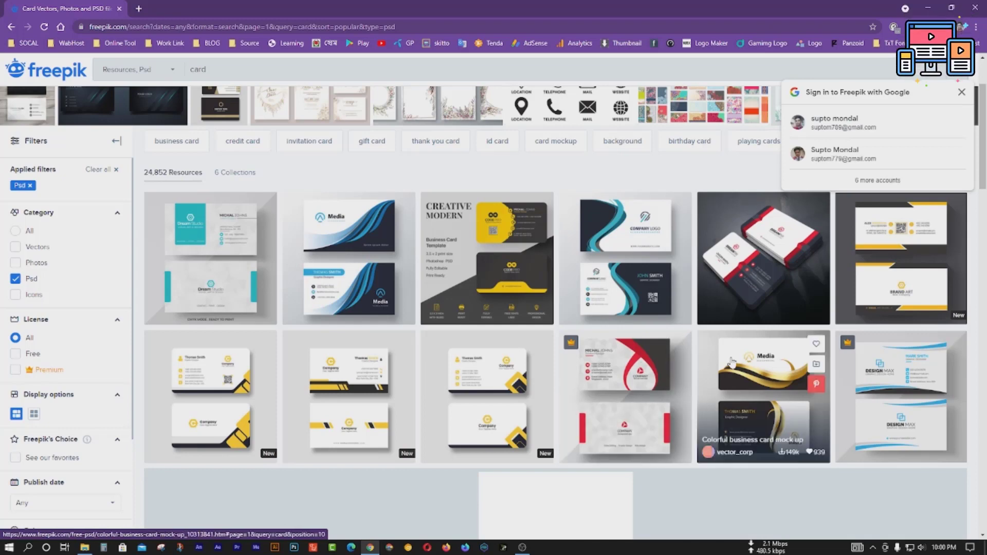
{"action": "mouse_move", "coordinate": [546, 371]}
{"action": "scroll", "coordinate": [546, 372], "scroll_direction": "down", "scroll_amount": 6}
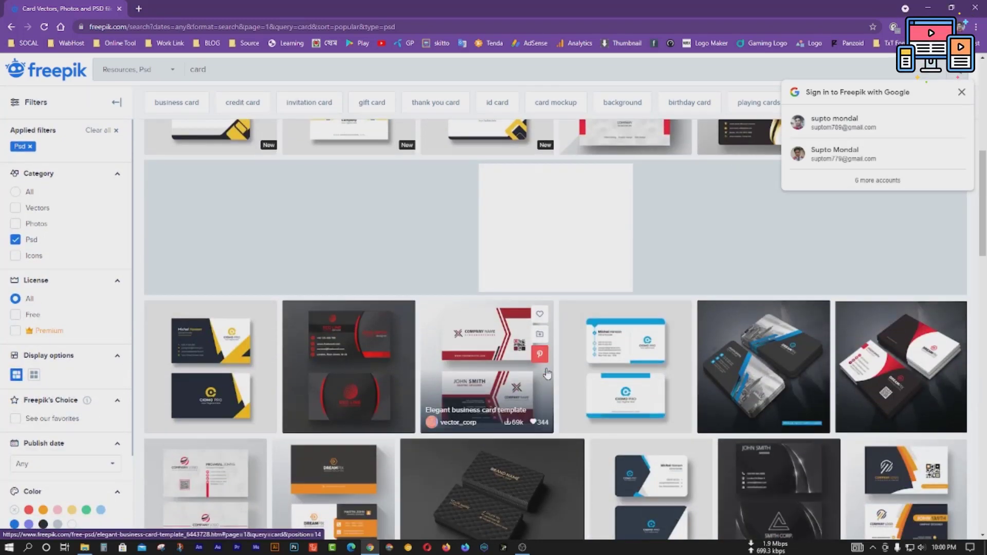
{"action": "scroll", "coordinate": [546, 374], "scroll_direction": "down", "scroll_amount": 4}
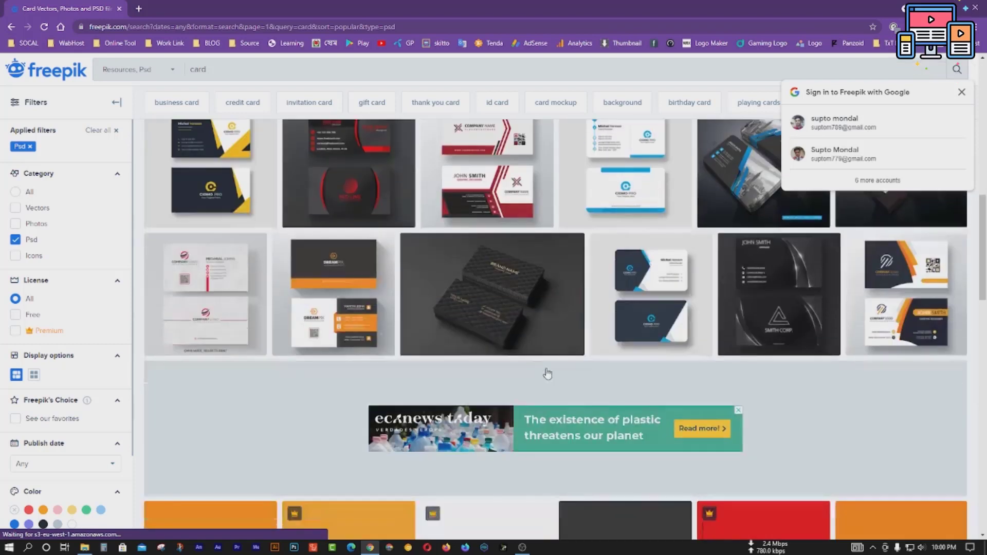
Step: Download the Orange elegant corporate card PSD template as a free zip
{"action": "left_click", "coordinate": [917, 278]}
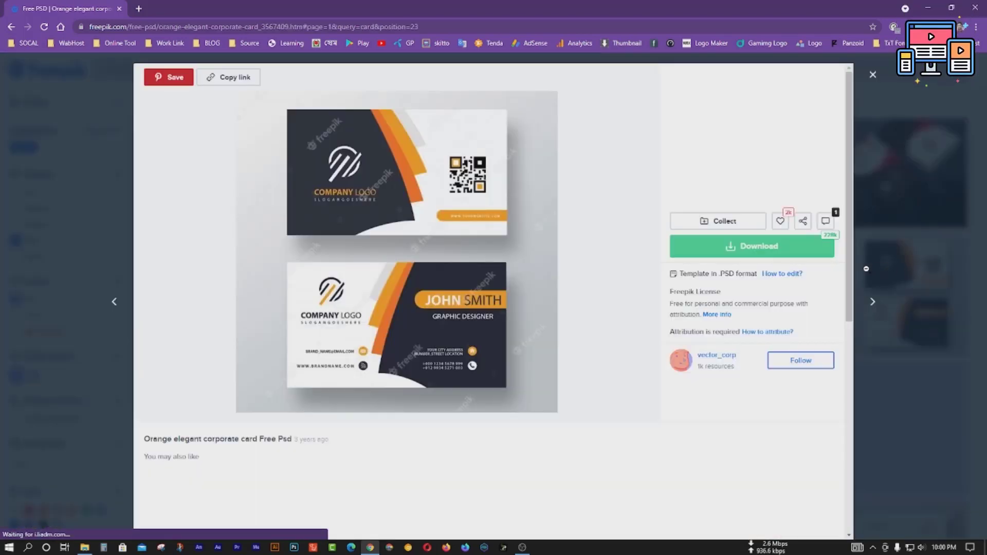
{"action": "left_click", "coordinate": [760, 246]}
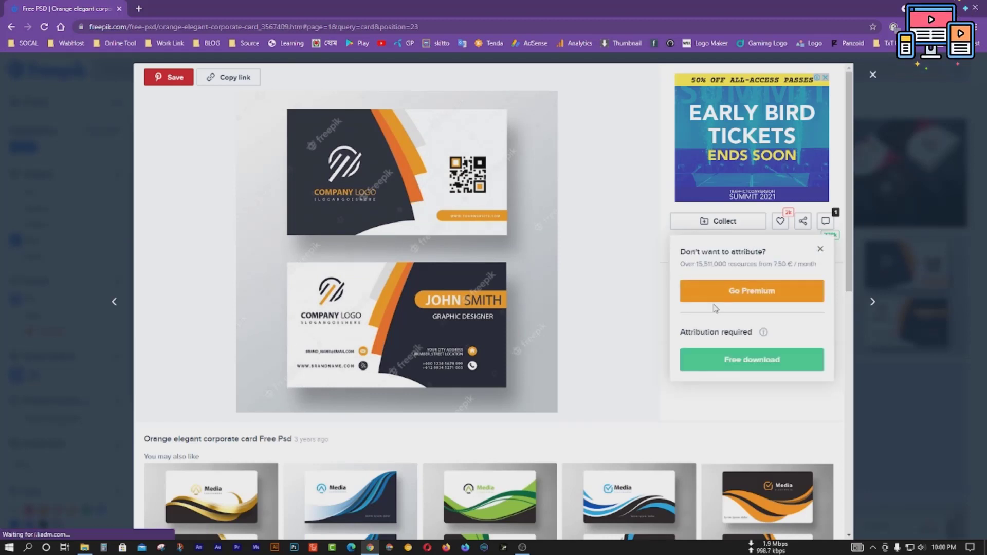
{"action": "left_click", "coordinate": [742, 369]}
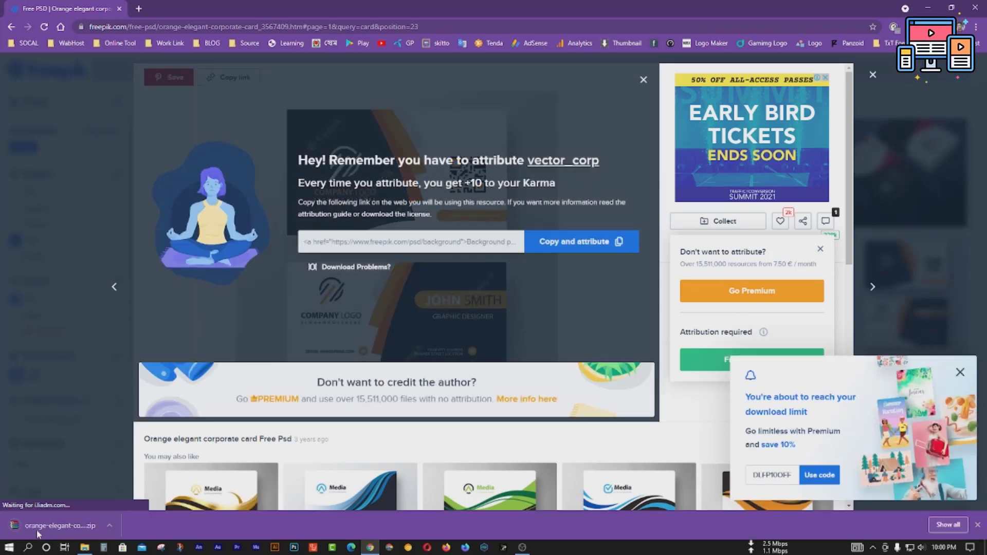
{"action": "left_click", "coordinate": [927, 8]}
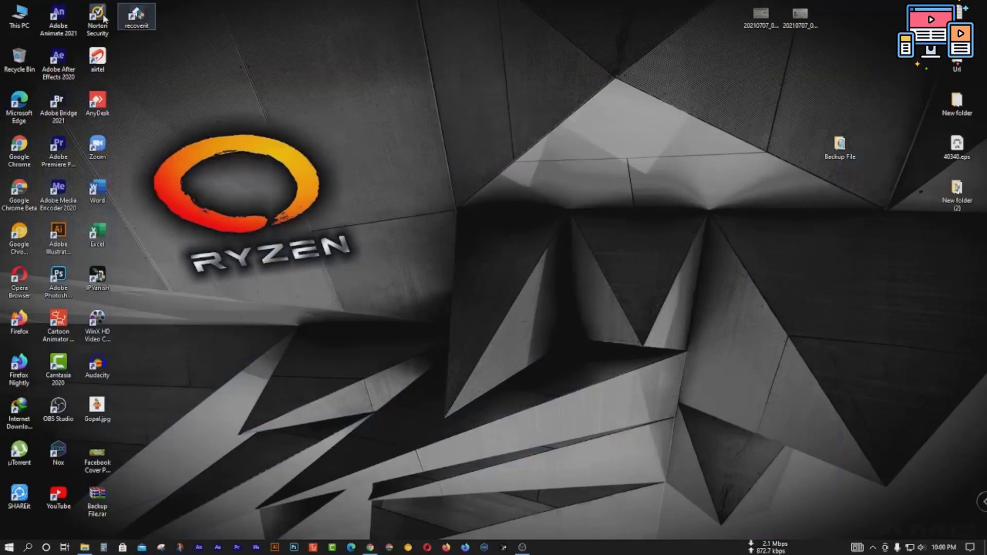
Step: Open the Downloads folder and locate orange-elegant-corporate-card.zip
{"action": "double_click", "coordinate": [23, 13]}
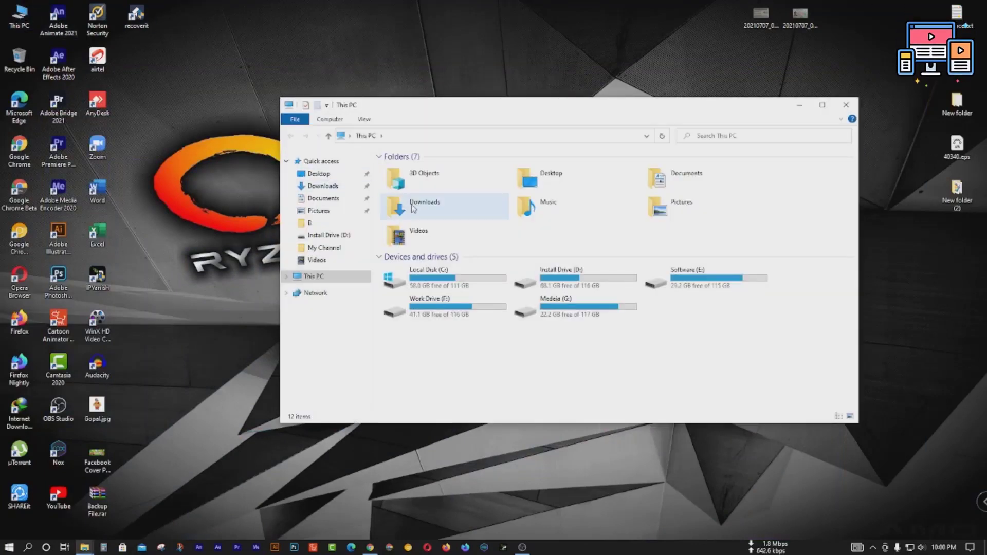
{"action": "double_click", "coordinate": [420, 207]}
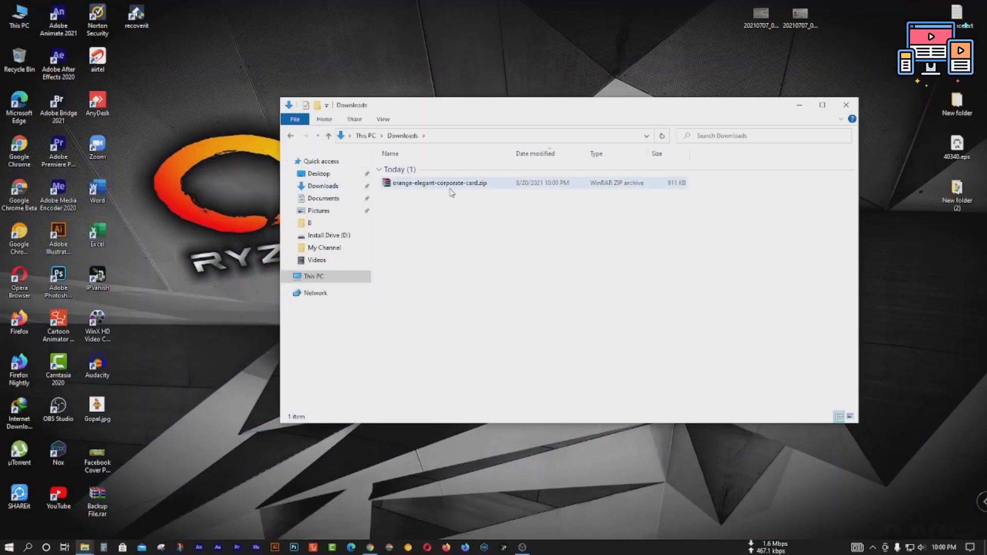
{"action": "left_click", "coordinate": [451, 192]}
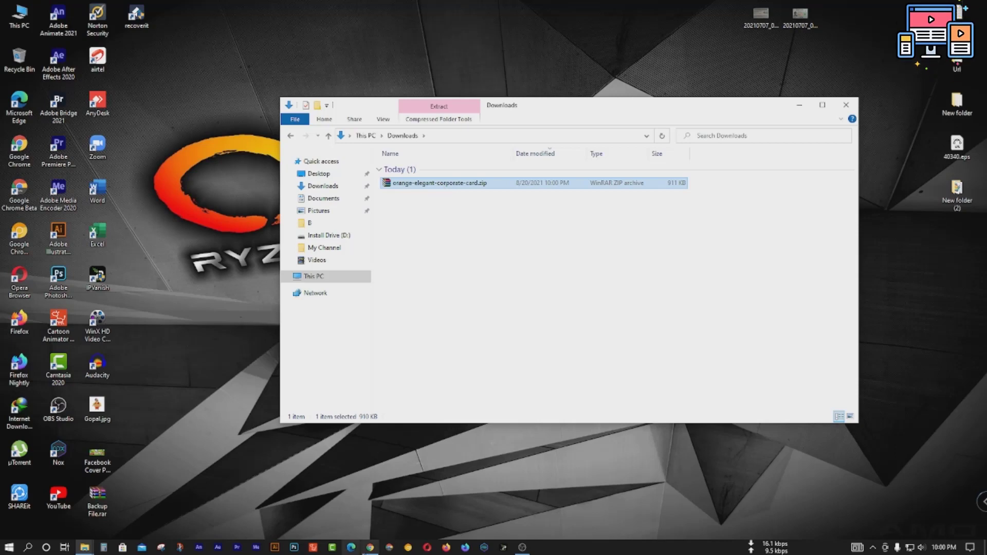
{"action": "mouse_move", "coordinate": [368, 547]}
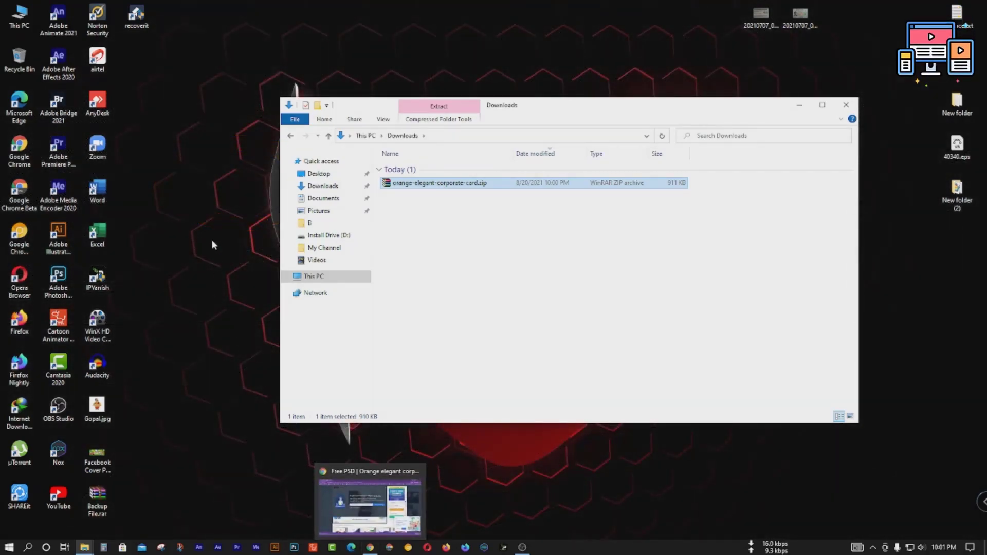
{"action": "right_click", "coordinate": [203, 195]}
{"action": "left_click", "coordinate": [221, 239]}
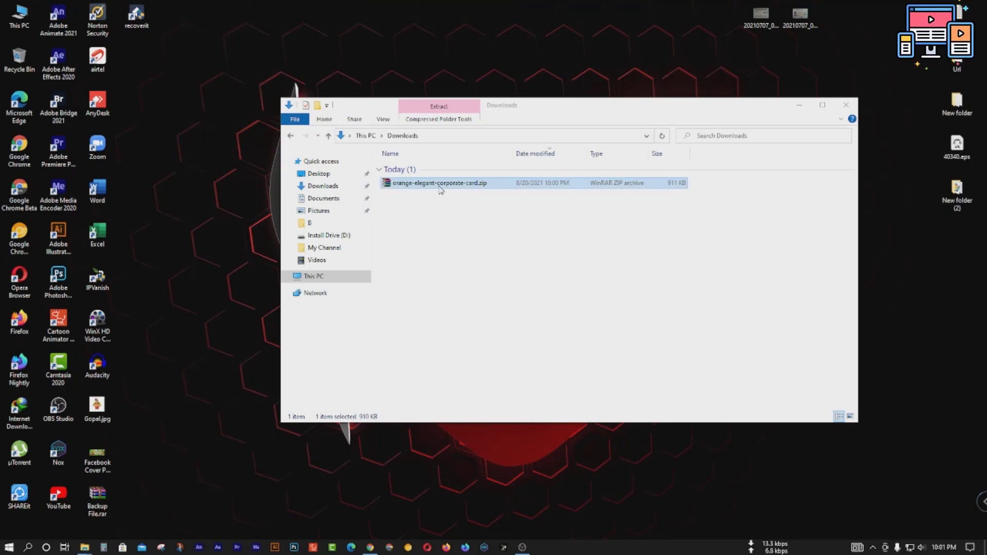
{"action": "left_click", "coordinate": [417, 186]}
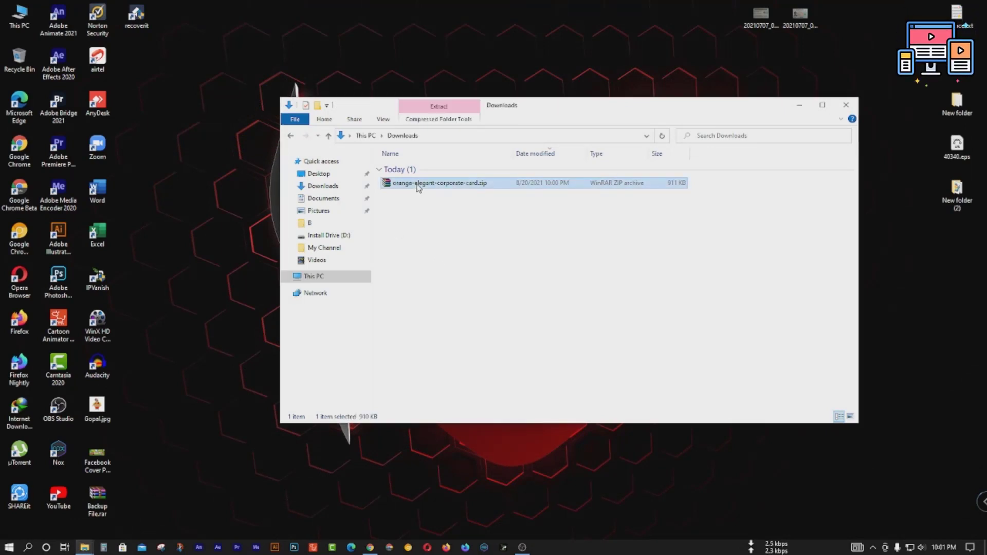
Step: Extract the zip's contents directly into Downloads with WinRAR's Extract Here
{"action": "right_click", "coordinate": [418, 187]}
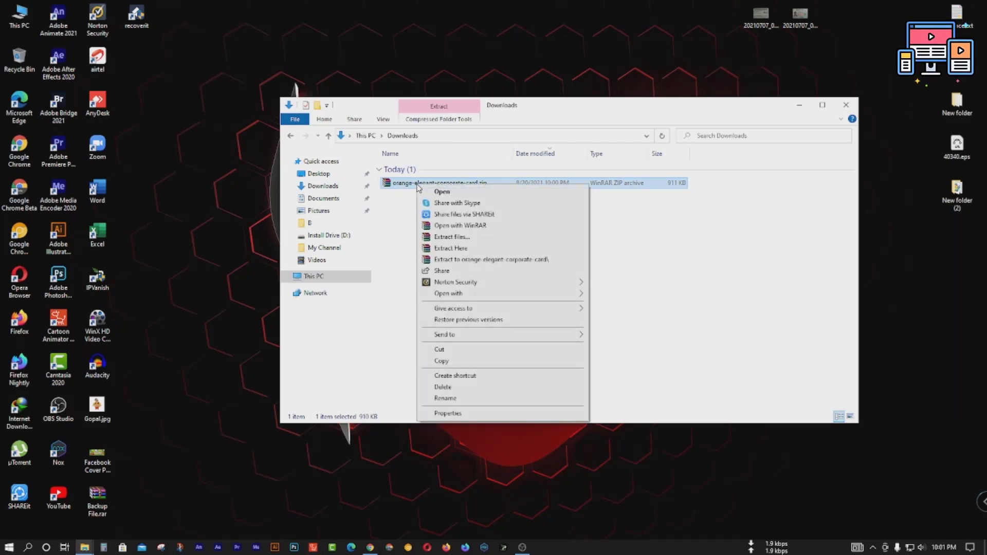
{"action": "left_click", "coordinate": [462, 237]}
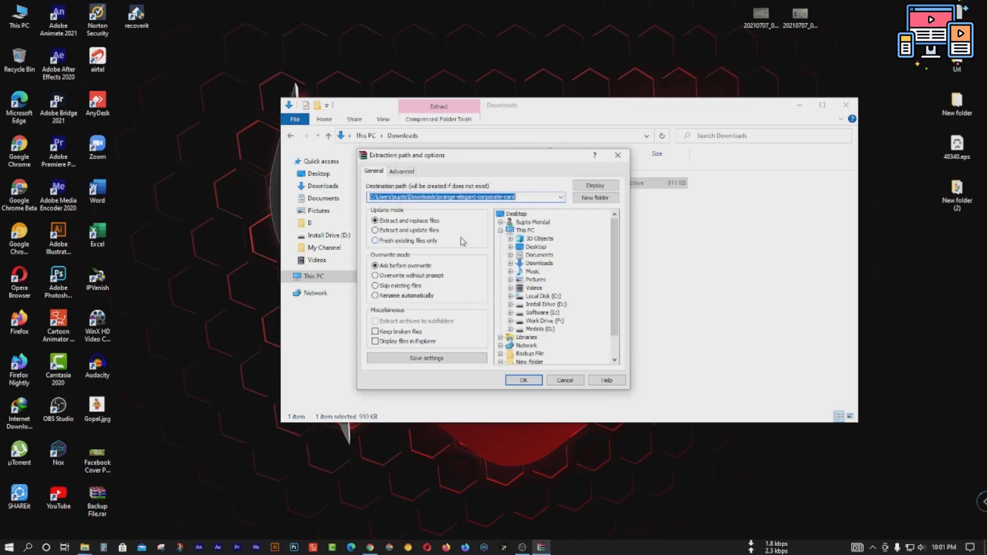
{"action": "left_click", "coordinate": [619, 158]}
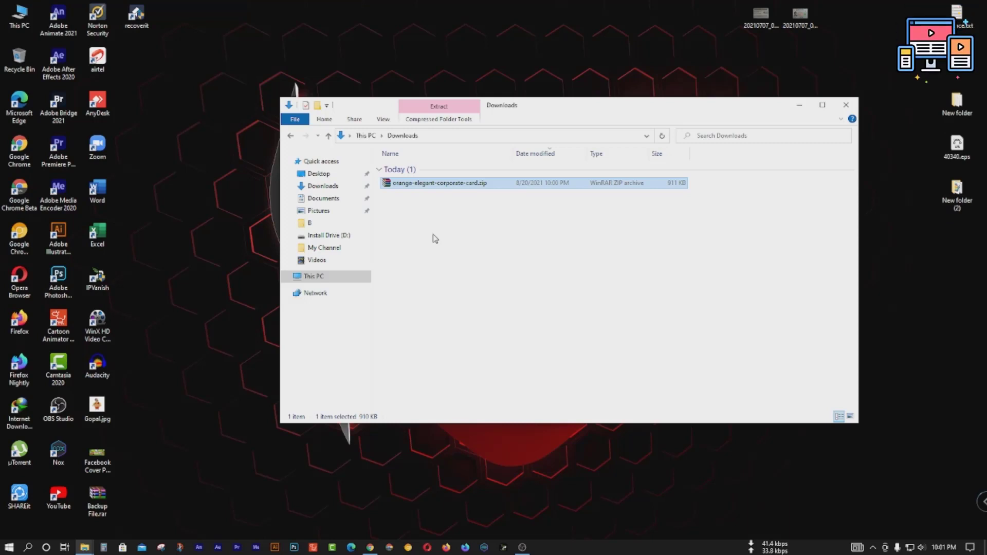
{"action": "right_click", "coordinate": [436, 185]}
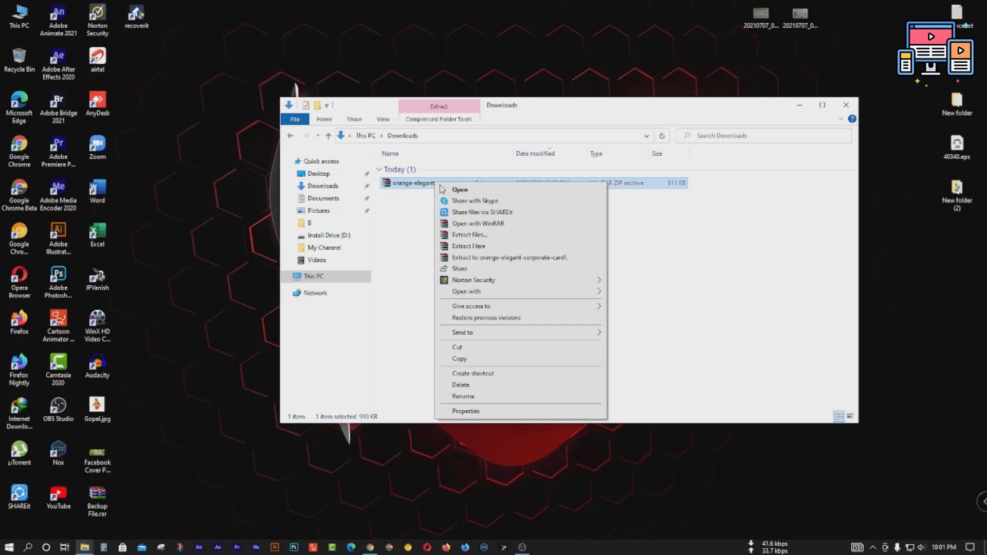
{"action": "left_click", "coordinate": [484, 250]}
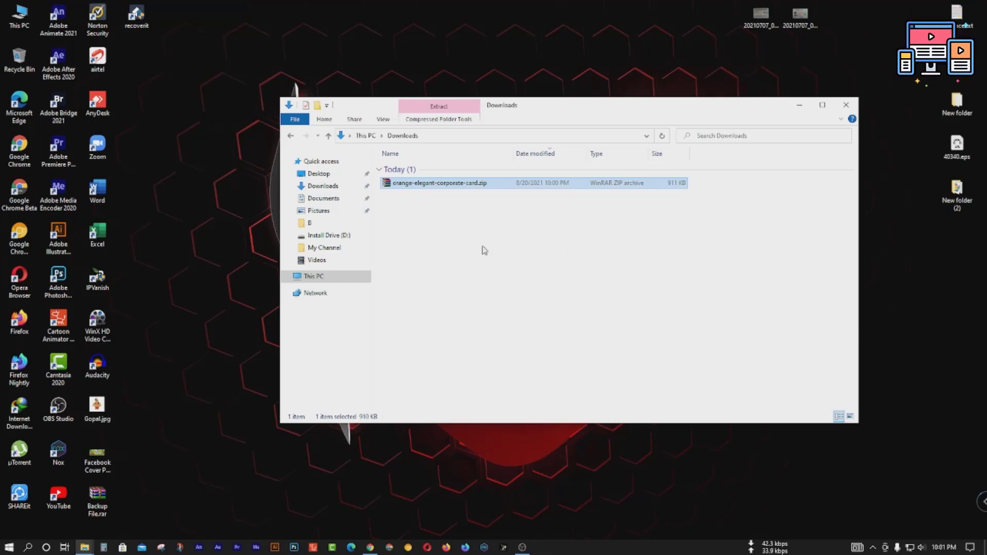
{"action": "left_click", "coordinate": [462, 273]}
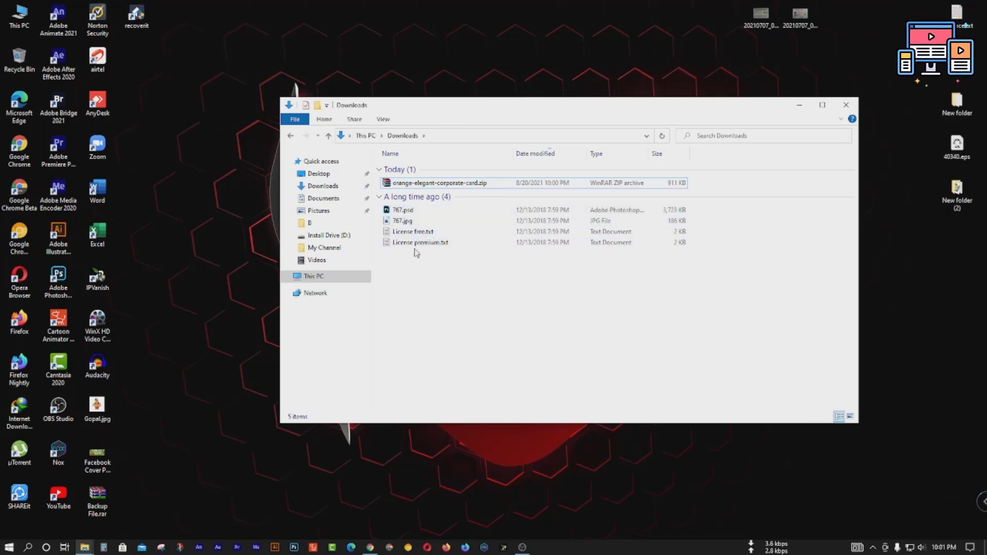
Step: Preview 767.jpg in Photos, refresh Downloads, and open 767.psd in Photoshop
{"action": "double_click", "coordinate": [409, 223]}
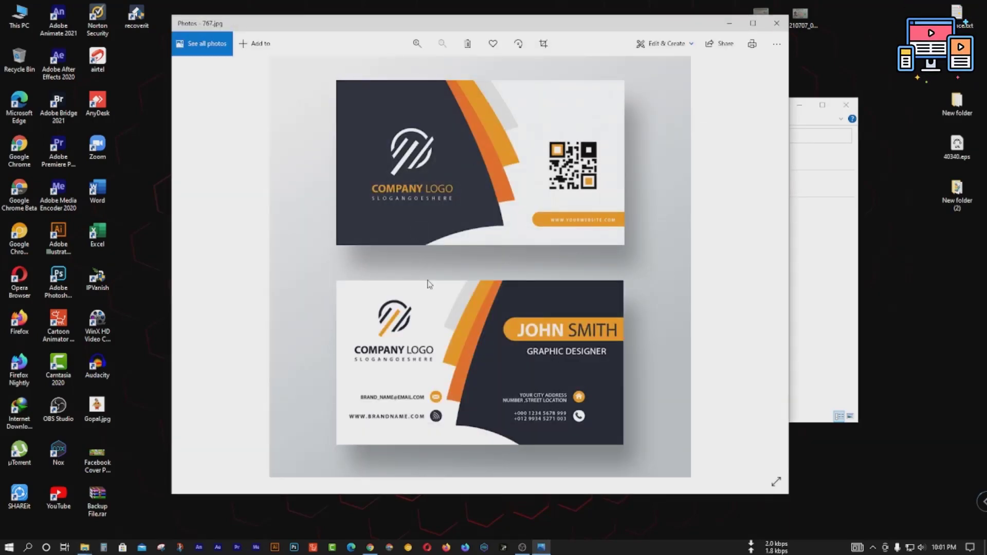
{"action": "left_click", "coordinate": [776, 23]}
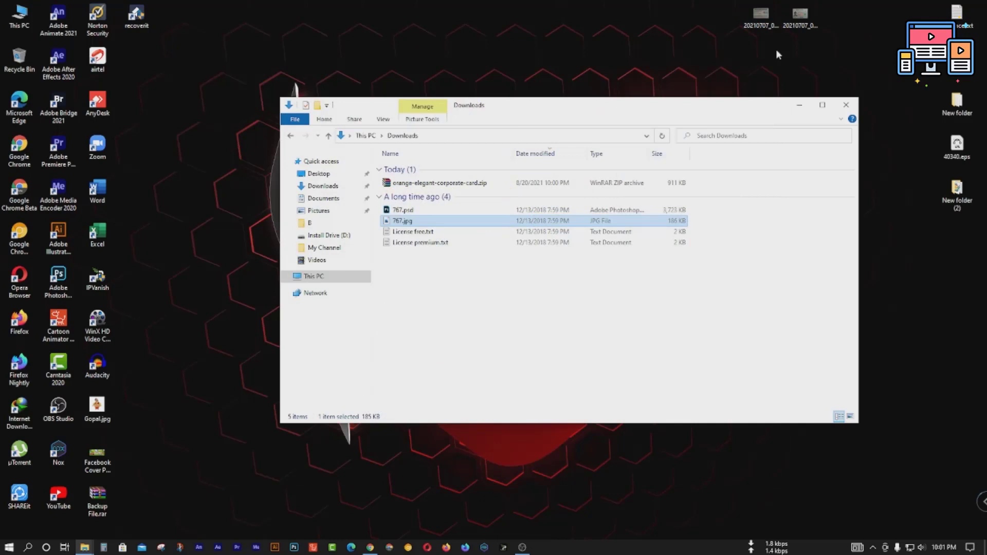
{"action": "right_click", "coordinate": [462, 310]}
{"action": "left_click", "coordinate": [514, 366]}
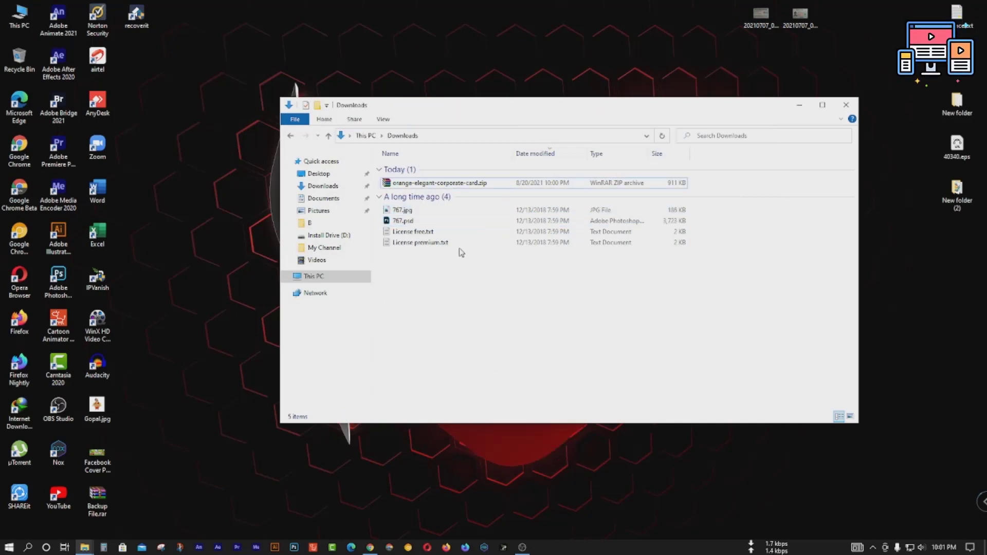
{"action": "left_click", "coordinate": [425, 222]}
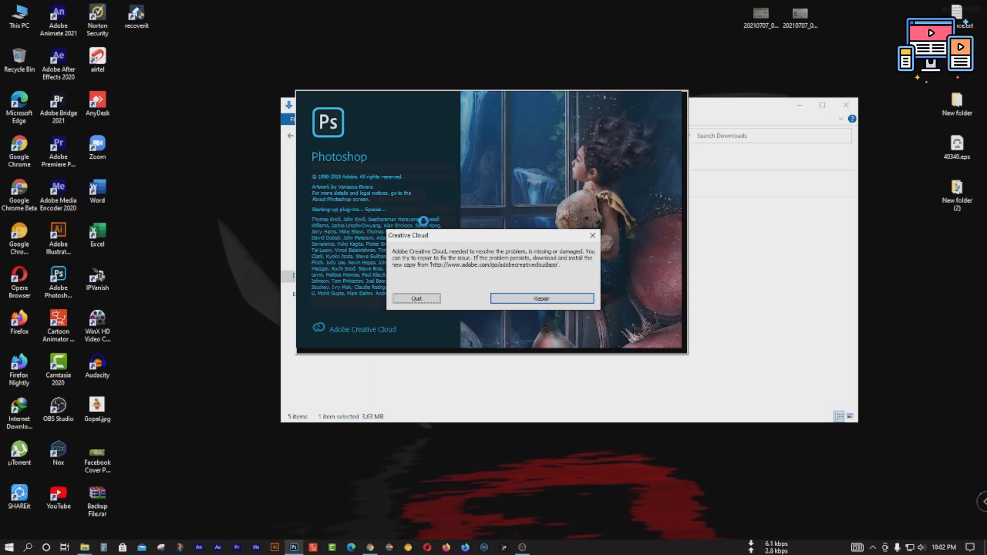
Step: Dismiss the Creative Cloud error, expand the front elements group, and zoom out on 767.psd
{"action": "left_click", "coordinate": [592, 235]}
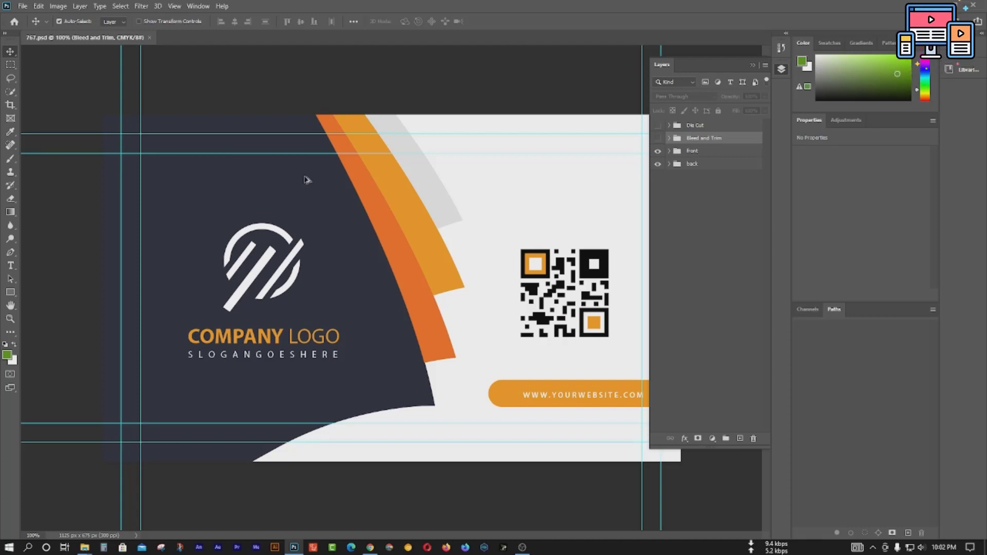
{"action": "left_click", "coordinate": [398, 220]}
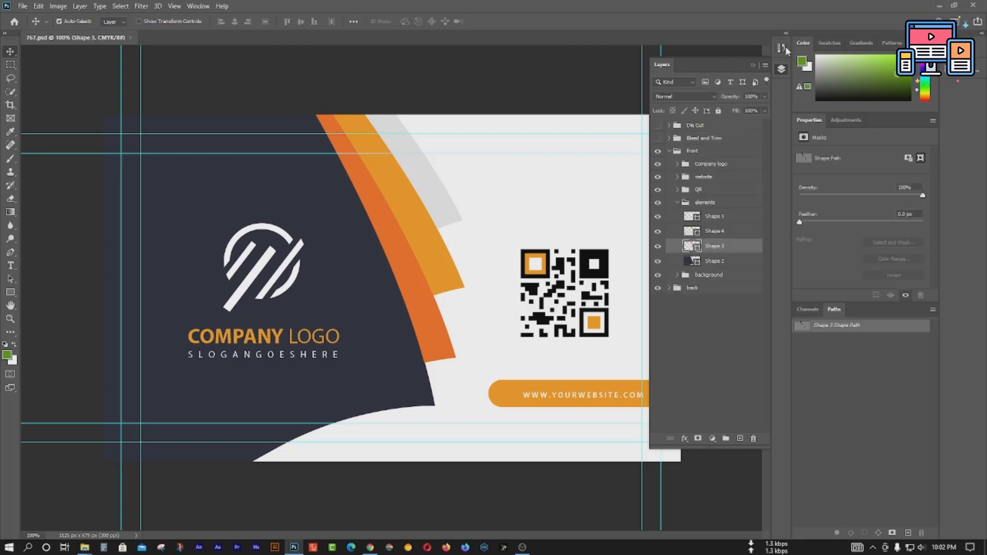
{"action": "left_click", "coordinate": [752, 66]}
{"action": "scroll", "coordinate": [522, 224], "scroll_direction": "down", "scroll_amount": 2}
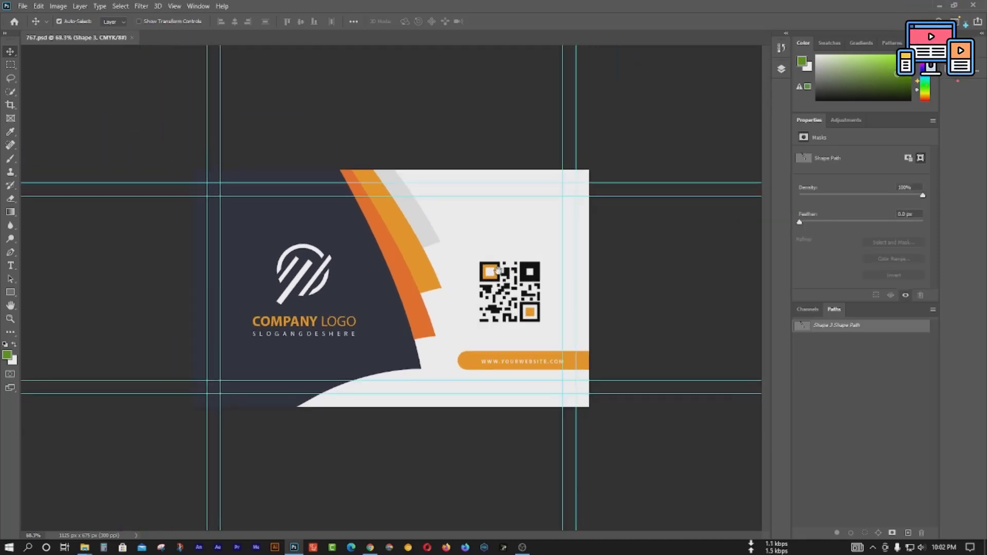
{"action": "scroll", "coordinate": [461, 249], "scroll_direction": "down", "scroll_amount": 1}
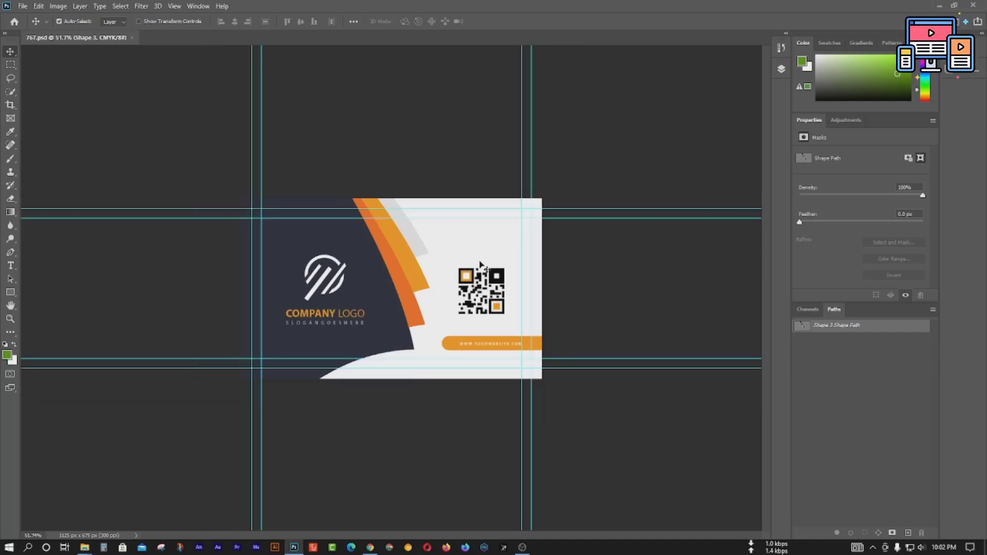
Step: Toggle Shape 2–5 visibility in the elements group to identify them, then select Shape 3
{"action": "left_click", "coordinate": [781, 70]}
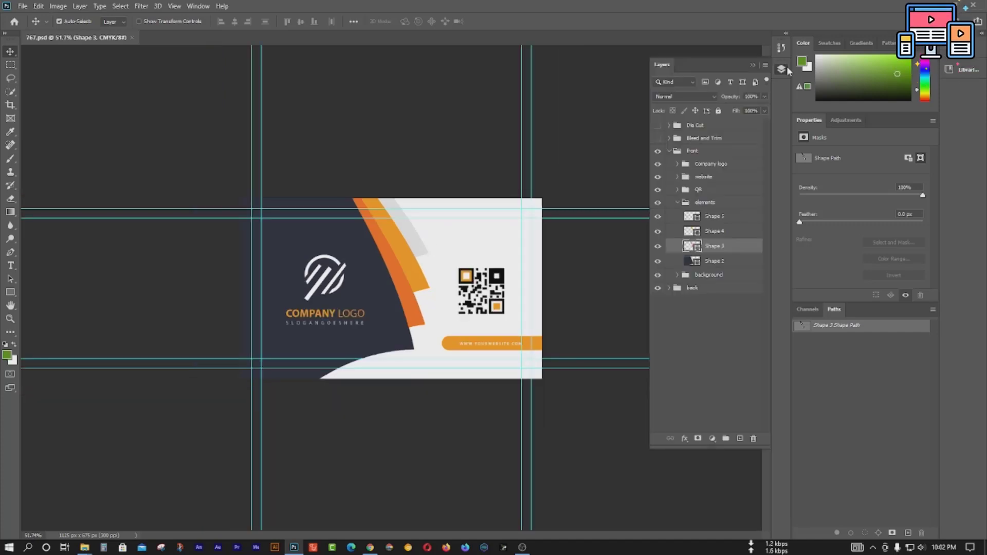
{"action": "left_click", "coordinate": [707, 299]}
{"action": "left_click", "coordinate": [675, 205]}
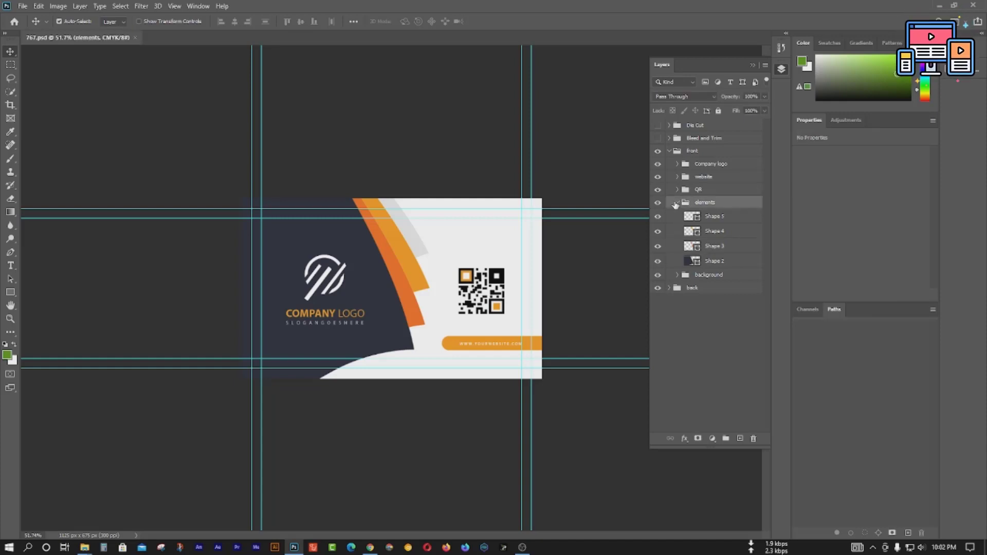
{"action": "left_click", "coordinate": [657, 217]}
{"action": "left_click", "coordinate": [658, 231]}
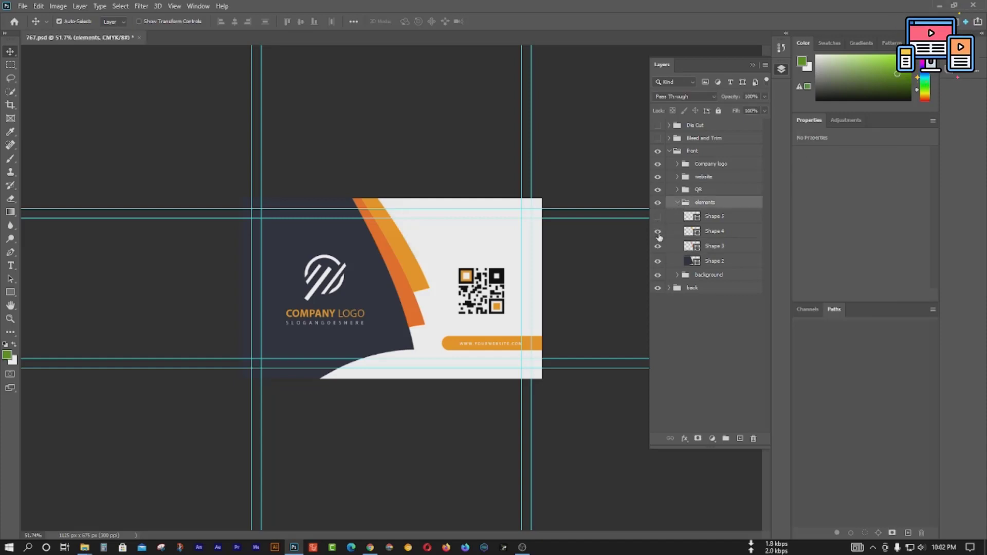
{"action": "left_click", "coordinate": [657, 246]}
{"action": "left_click", "coordinate": [657, 262]}
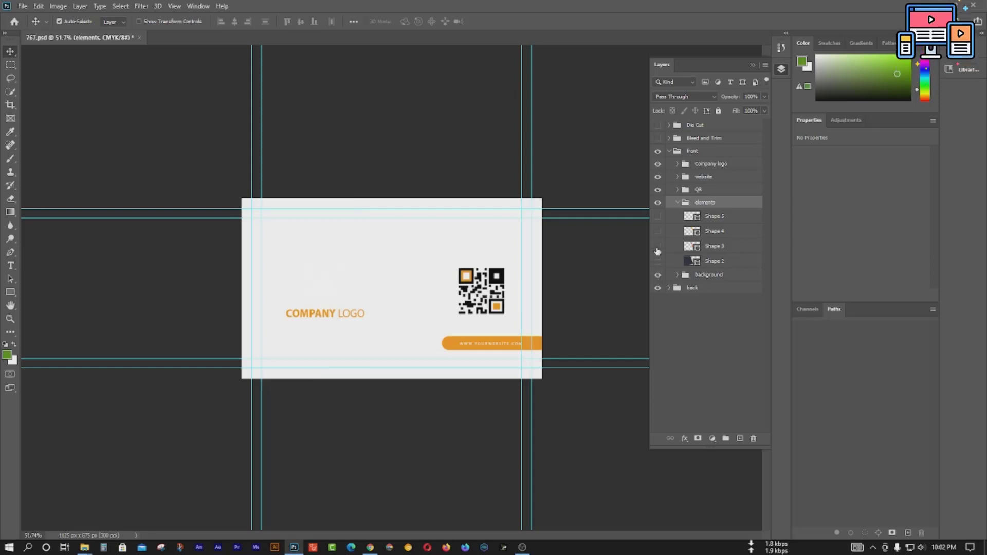
{"action": "left_click", "coordinate": [658, 216]}
{"action": "left_click", "coordinate": [658, 231]}
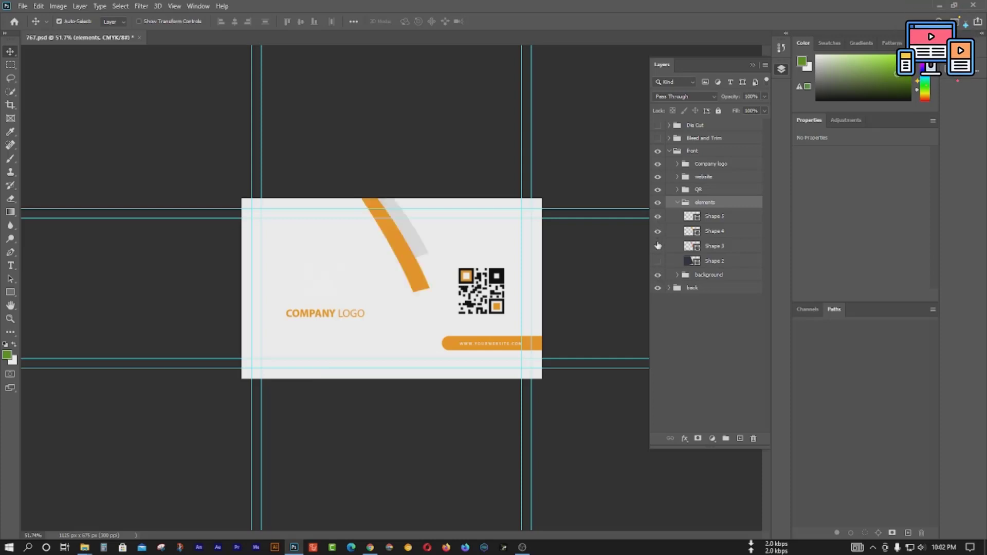
{"action": "left_click", "coordinate": [657, 246]}
{"action": "left_click", "coordinate": [658, 261]}
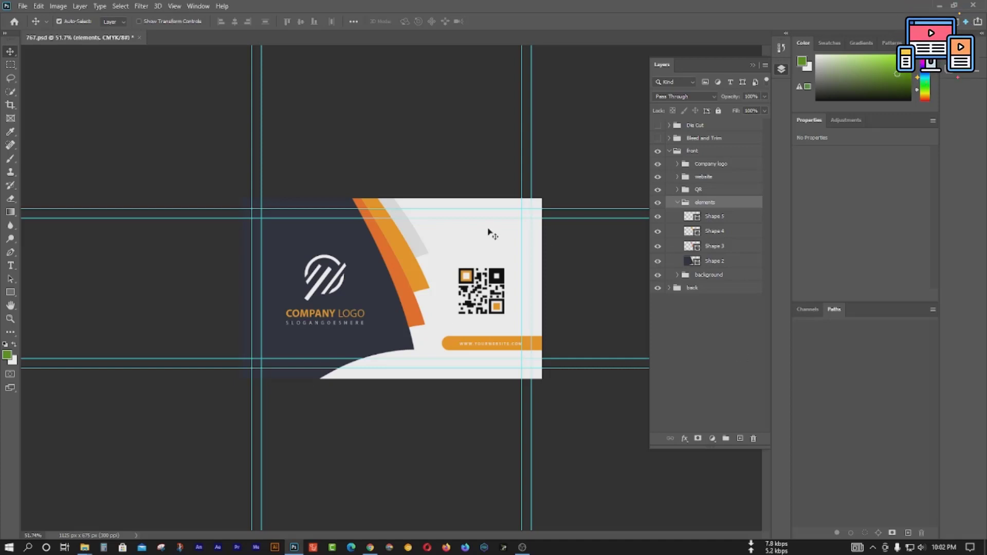
{"action": "left_click", "coordinate": [400, 285]}
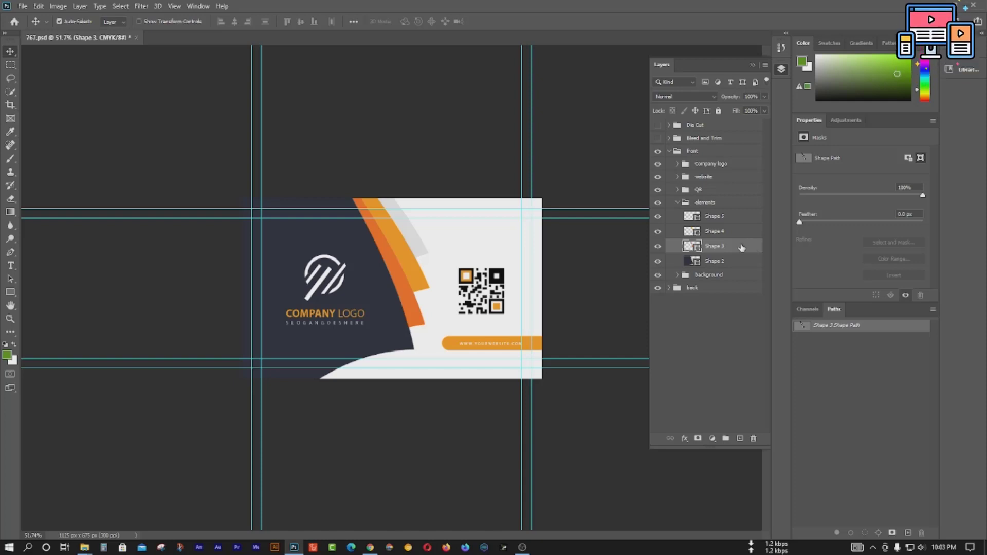
Step: Give Shape 3's stripe a Color Overlay of cyan 19f2f5
{"action": "double_click", "coordinate": [741, 246]}
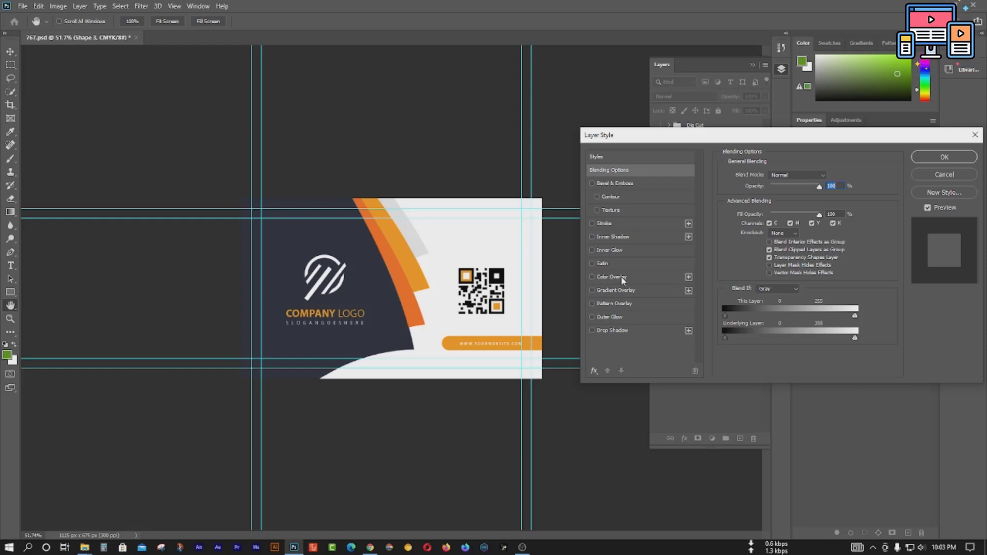
{"action": "left_click", "coordinate": [655, 277]}
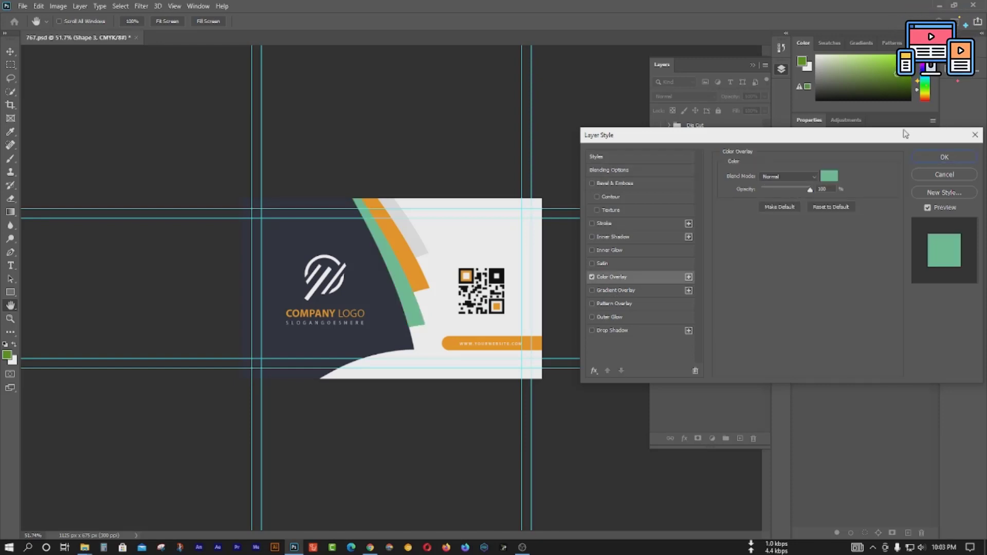
{"action": "left_click", "coordinate": [831, 176]}
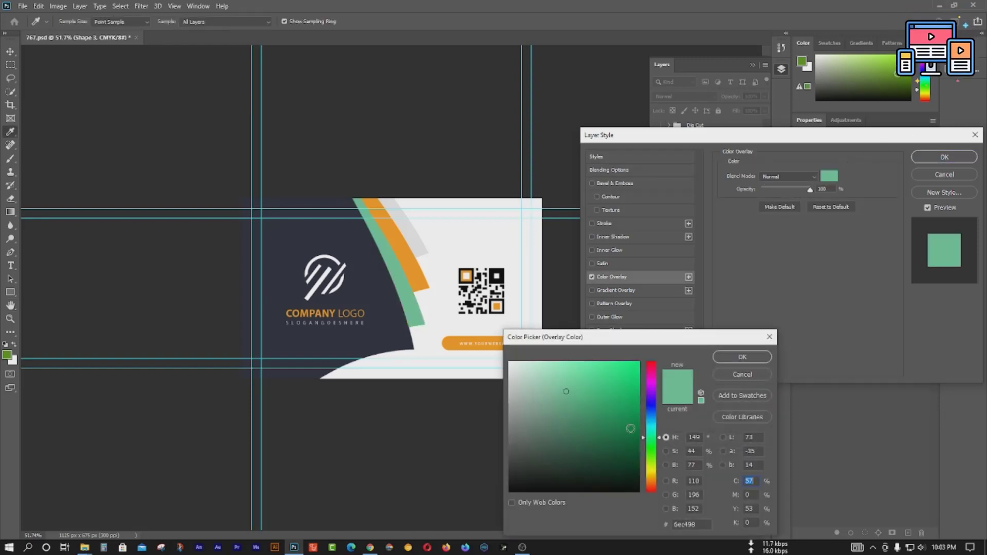
{"action": "mouse_move", "coordinate": [651, 425]}
{"action": "left_mouse_down"}
{"action": "mouse_move", "coordinate": [652, 399]}
{"action": "mouse_move", "coordinate": [650, 481]}
{"action": "mouse_move", "coordinate": [652, 430]}
{"action": "left_mouse_up"}
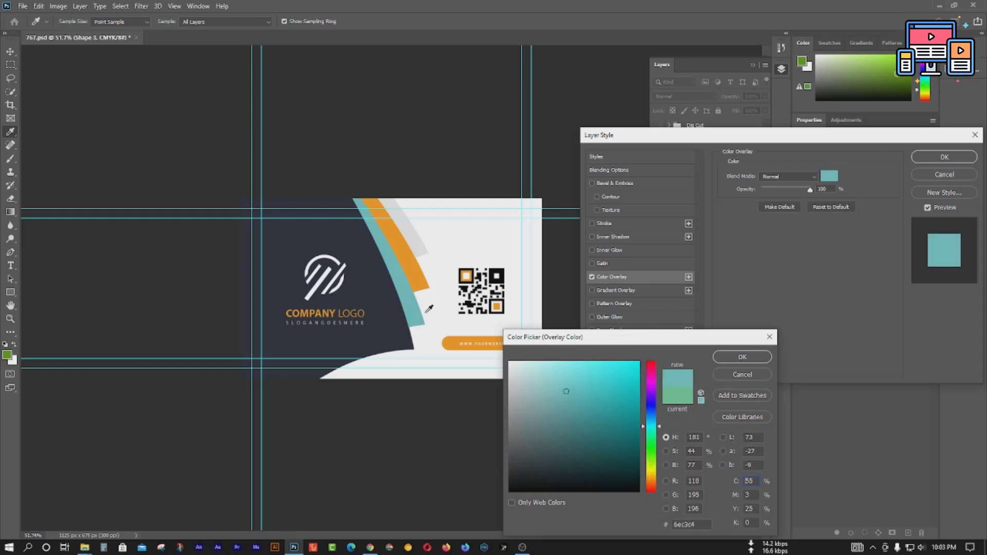
{"action": "left_click", "coordinate": [626, 366]}
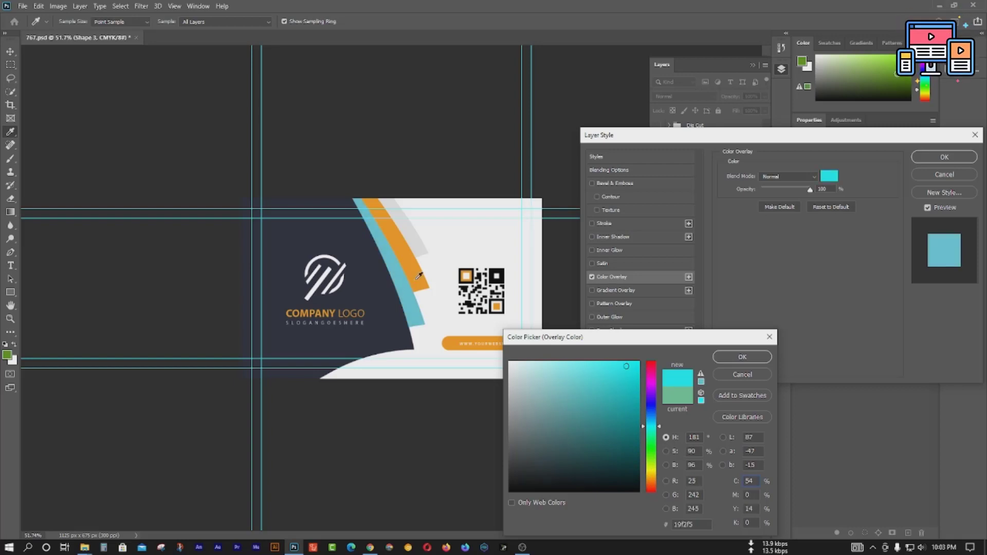
{"action": "left_click", "coordinate": [759, 360]}
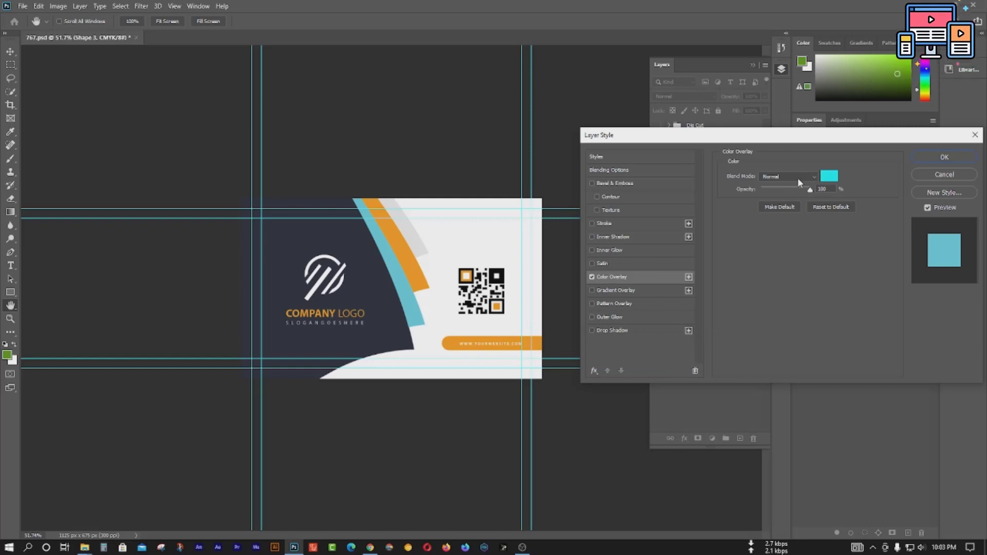
{"action": "left_click", "coordinate": [945, 157]}
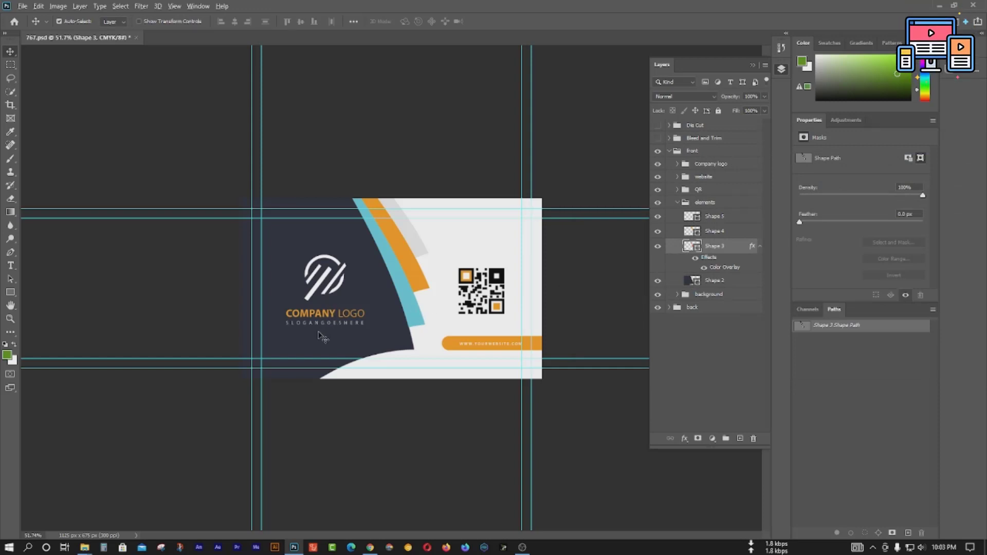
Step: Zoom in and select the company name text layer in the Company logo group
{"action": "scroll", "coordinate": [319, 335], "scroll_direction": "up", "scroll_amount": 2}
{"action": "scroll", "coordinate": [287, 344], "scroll_direction": "up", "scroll_amount": 1}
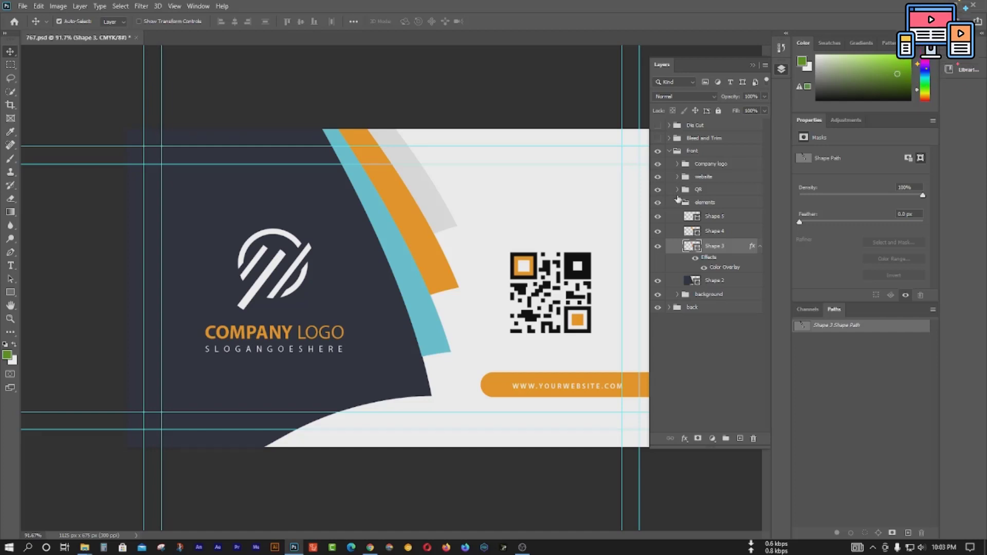
{"action": "left_click", "coordinate": [707, 166]}
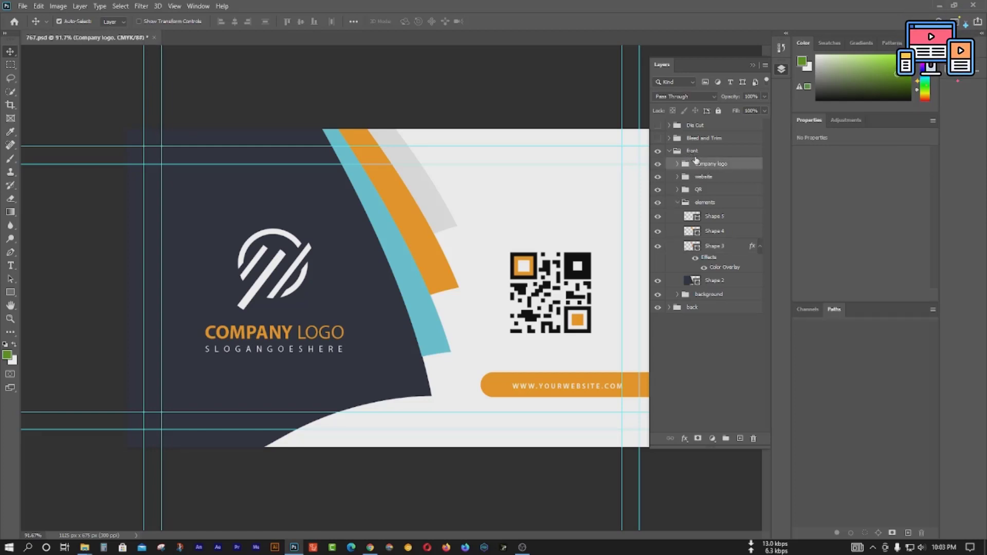
{"action": "left_click", "coordinate": [677, 202]}
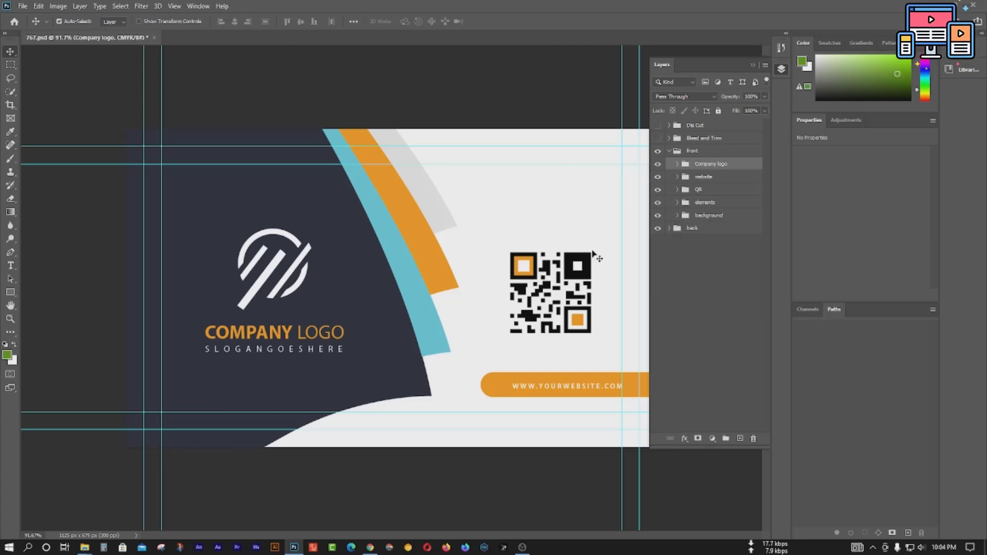
{"action": "left_click", "coordinate": [261, 332]}
Step: Replace COMPANY LOGO with BOOM TECH and commit the text edit
{"action": "double_click", "coordinate": [261, 331]}
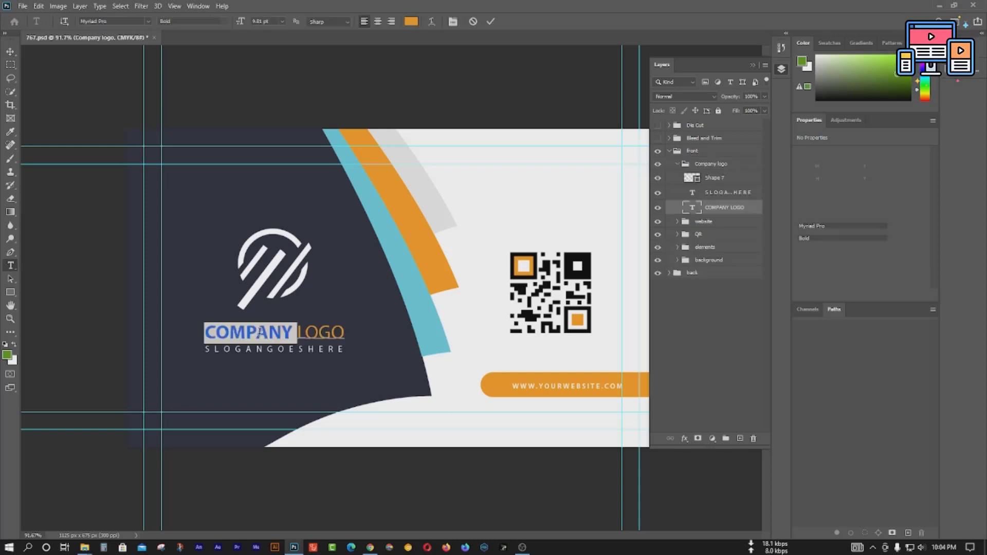
{"action": "left_click", "coordinate": [275, 332]}
{"action": "key", "text": "shift+Right"}
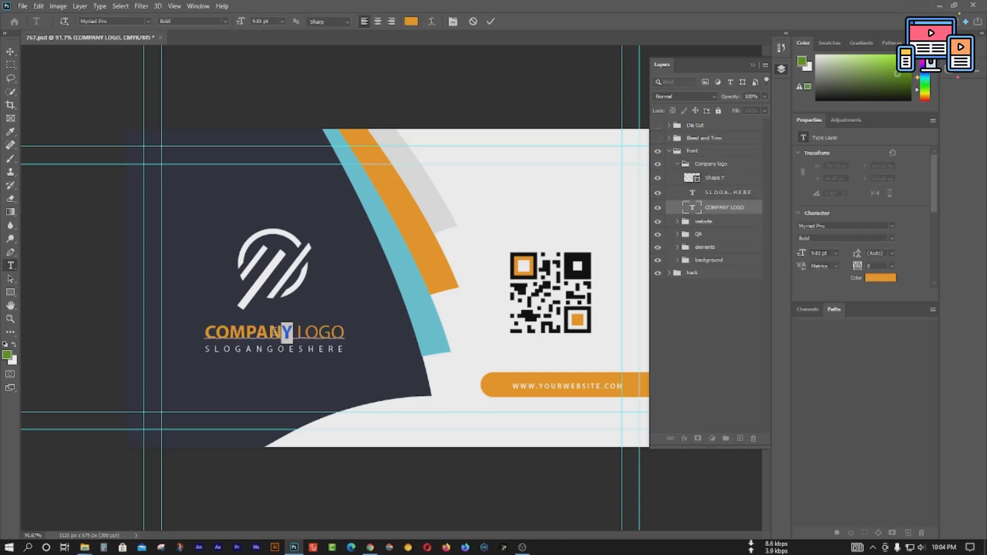
{"action": "left_click_drag", "start_coordinate": [275, 332], "coordinate": [197, 332]}
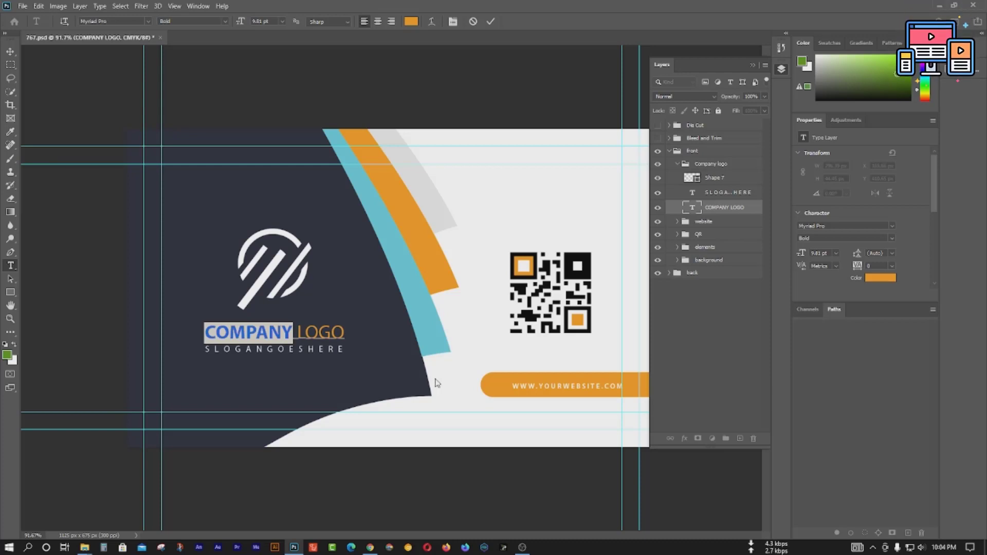
{"action": "type", "text": "Bo LOGO"}
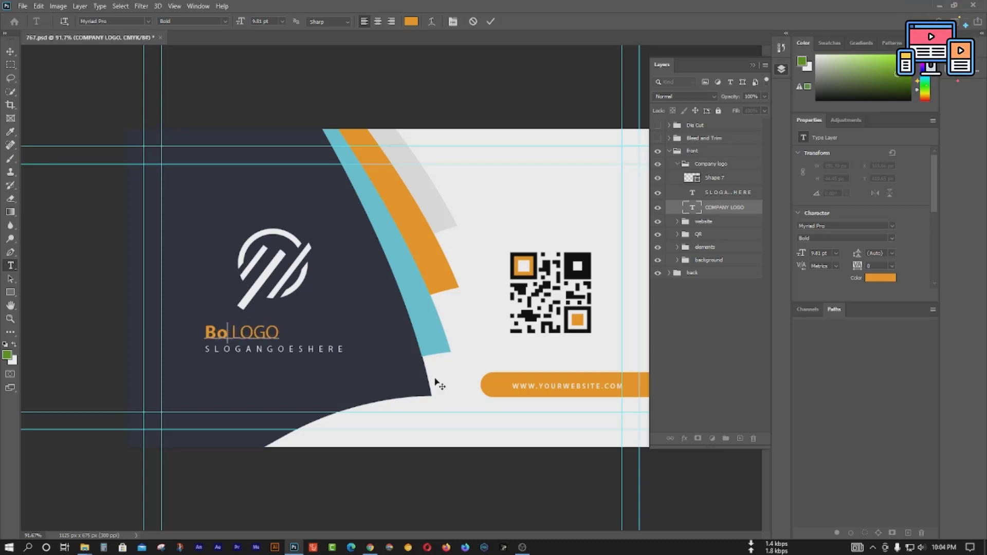
{"action": "type", "text": "O"}
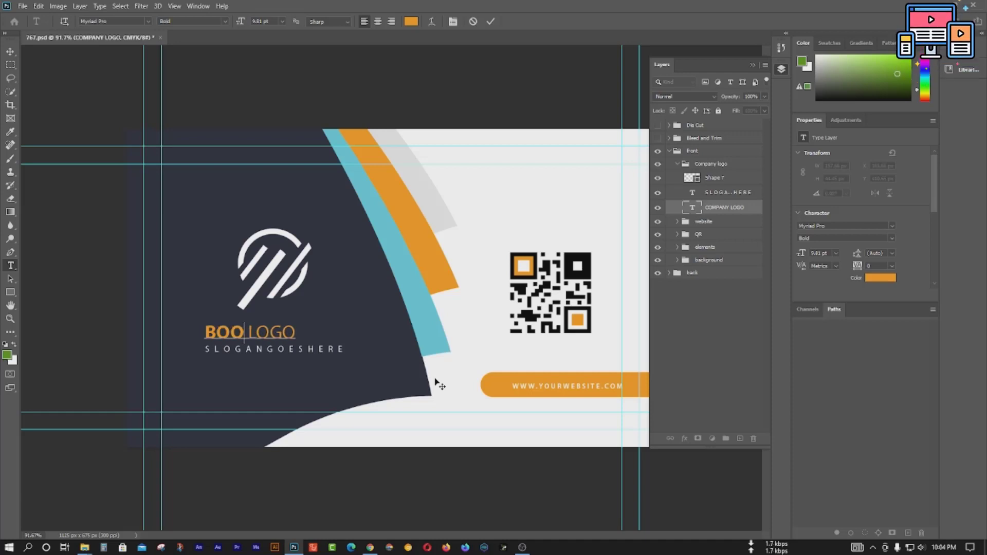
{"action": "type", "text": "M"}
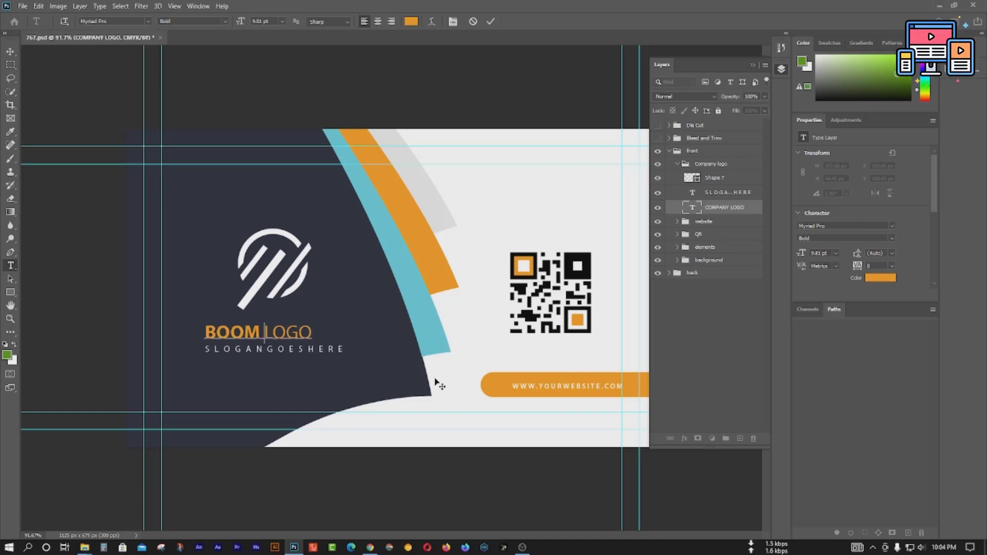
{"action": "key", "text": "Delete"}
{"action": "type", "text": "t"}
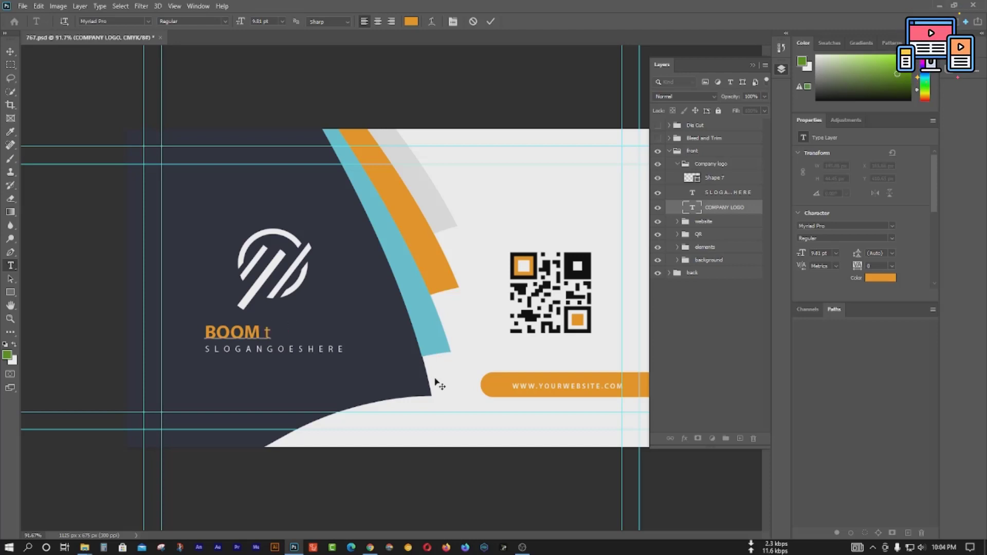
{"action": "type", "text": "TECH"}
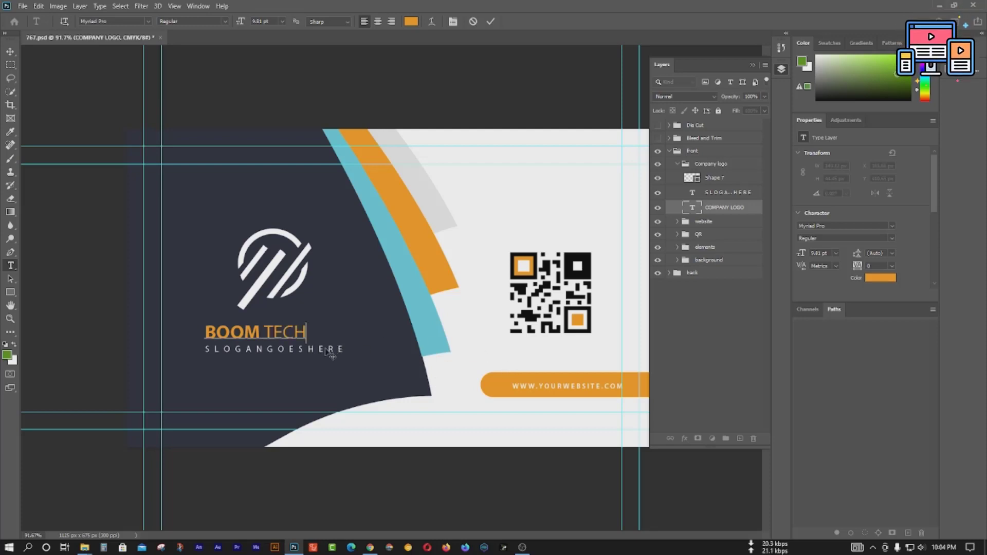
{"action": "left_click", "coordinate": [492, 21]}
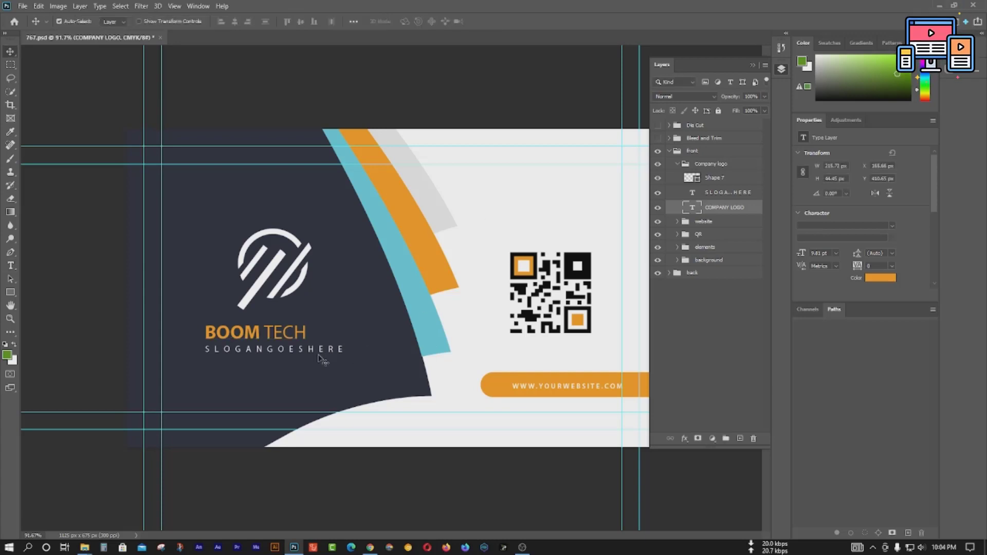
{"action": "left_click", "coordinate": [289, 354], "text": "ctrl"}
Step: Retype the slogan line as YOUTUBE CHANNEL in place of SLOGANGOESHERE
{"action": "double_click", "coordinate": [289, 354]}
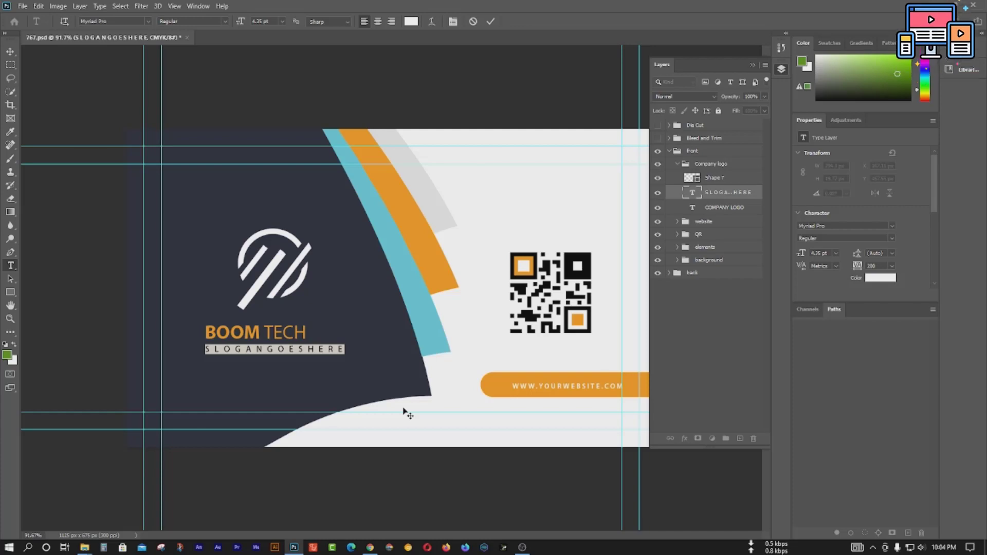
{"action": "type", "text": "YO"}
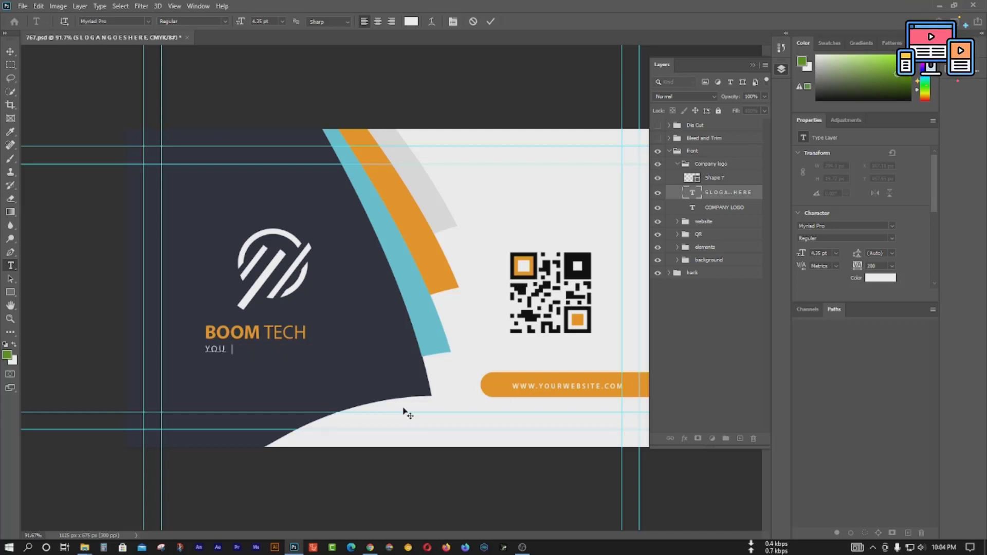
{"action": "type", "text": "UTUBE CHA"}
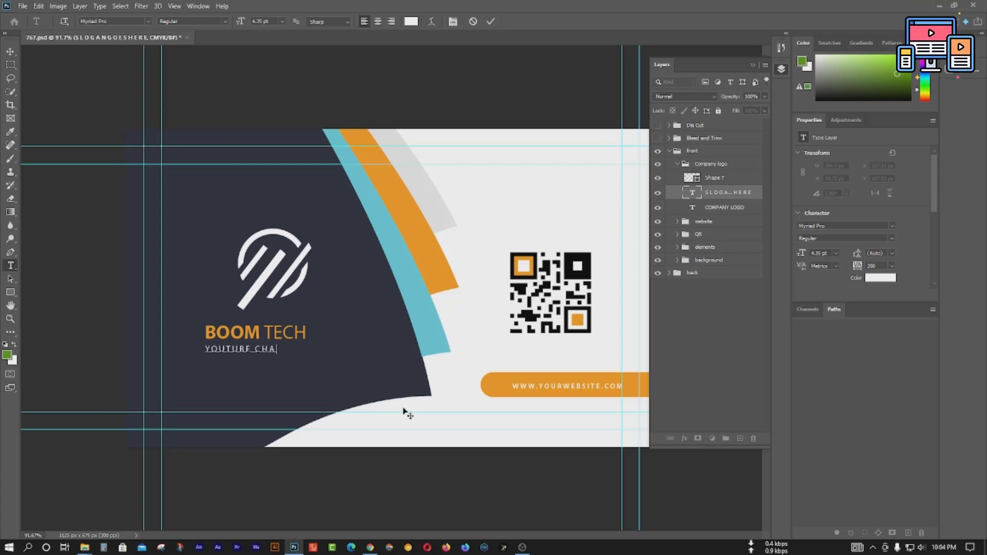
{"action": "type", "text": "NNEL"}
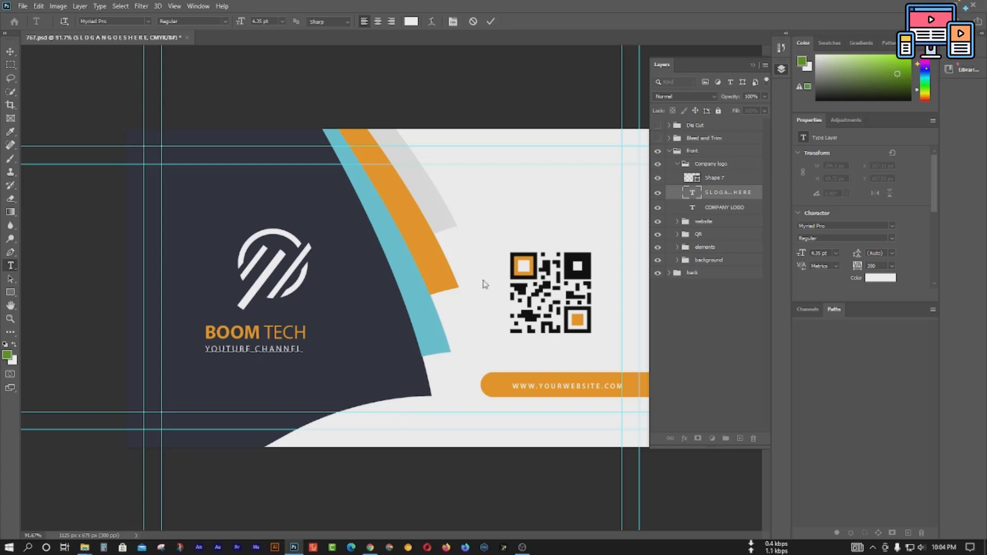
Step: Commit the slogan, then replace YOURWEBSITE in the orange bar's web address with new text
{"action": "key", "text": "ctrl+Return"}
{"action": "left_click", "coordinate": [575, 387]}
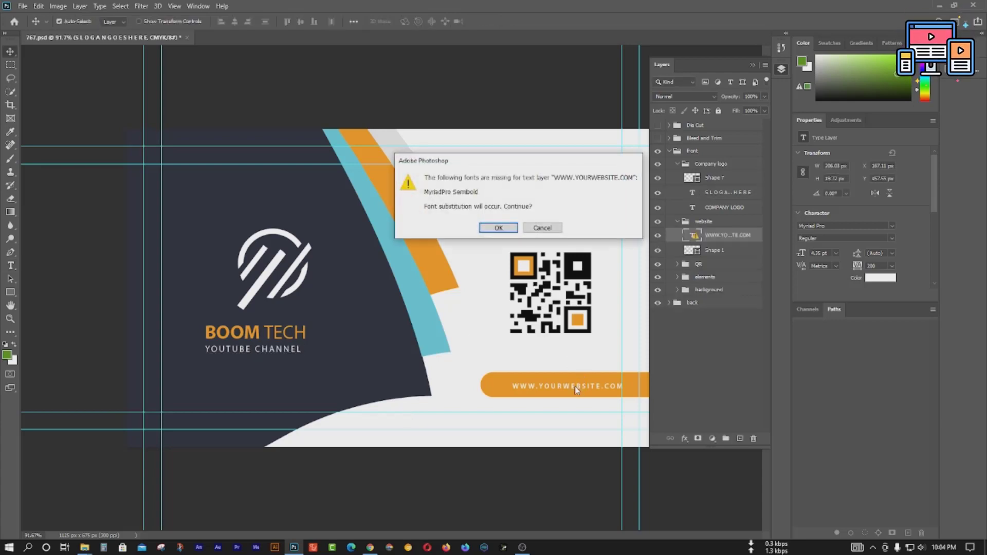
{"action": "left_click", "coordinate": [546, 234]}
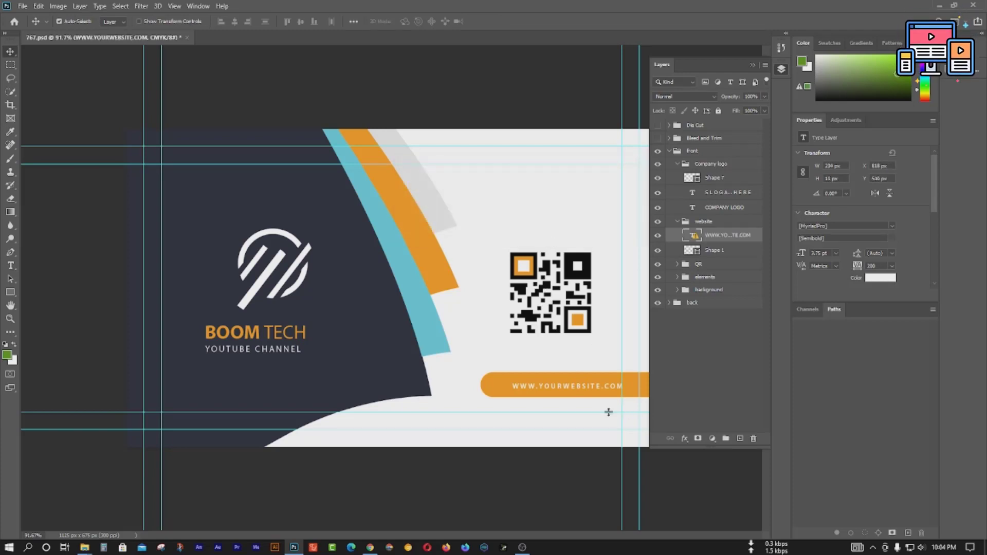
{"action": "double_click", "coordinate": [568, 390]}
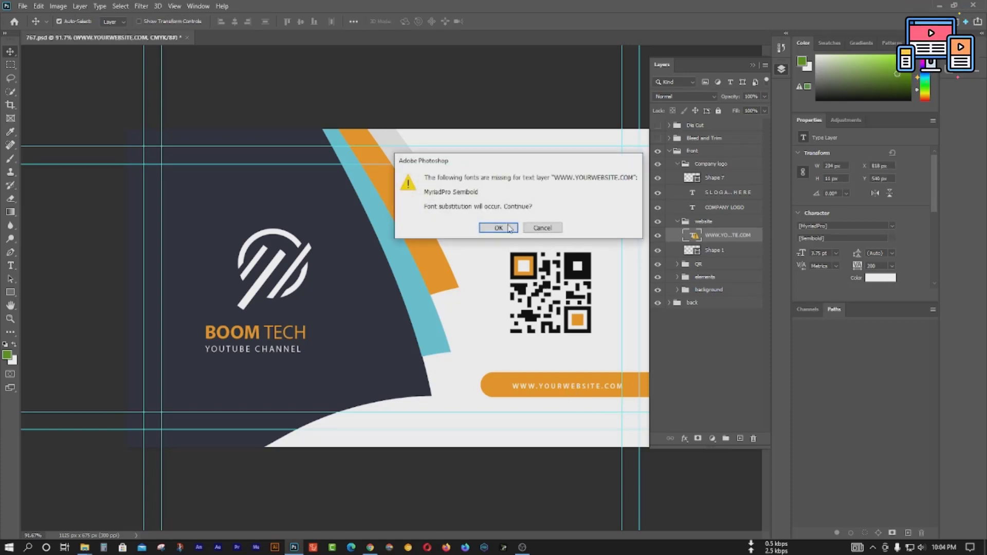
{"action": "key", "text": "Return"}
{"action": "left_click", "coordinate": [576, 399]}
{"action": "double_click", "coordinate": [571, 387]}
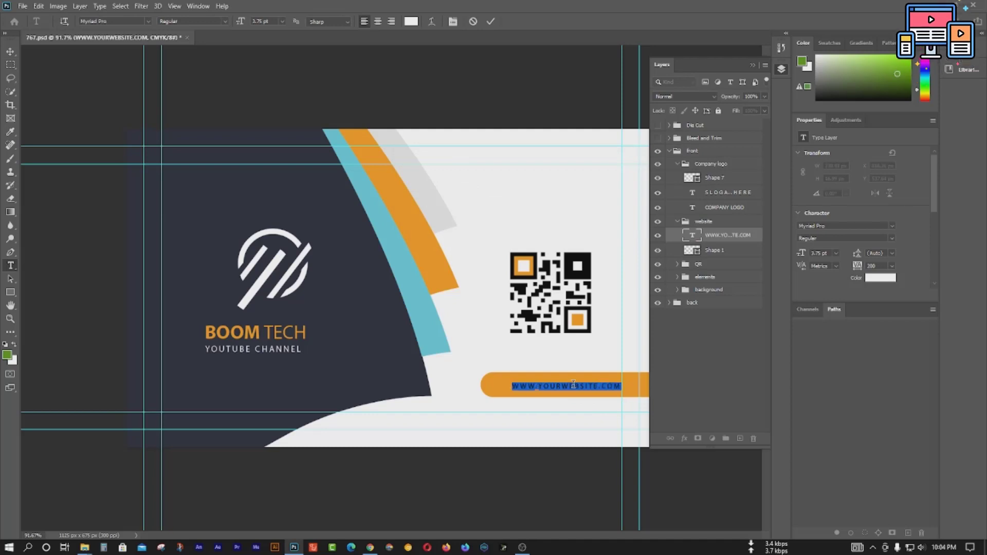
{"action": "left_click", "coordinate": [584, 384]}
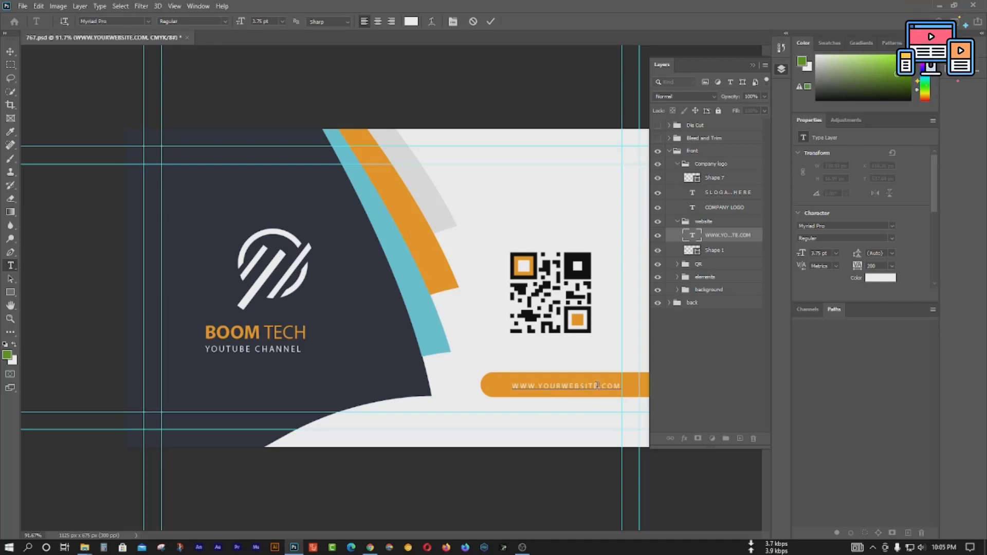
{"action": "left_click_drag", "start_coordinate": [551, 385], "coordinate": [540, 384]}
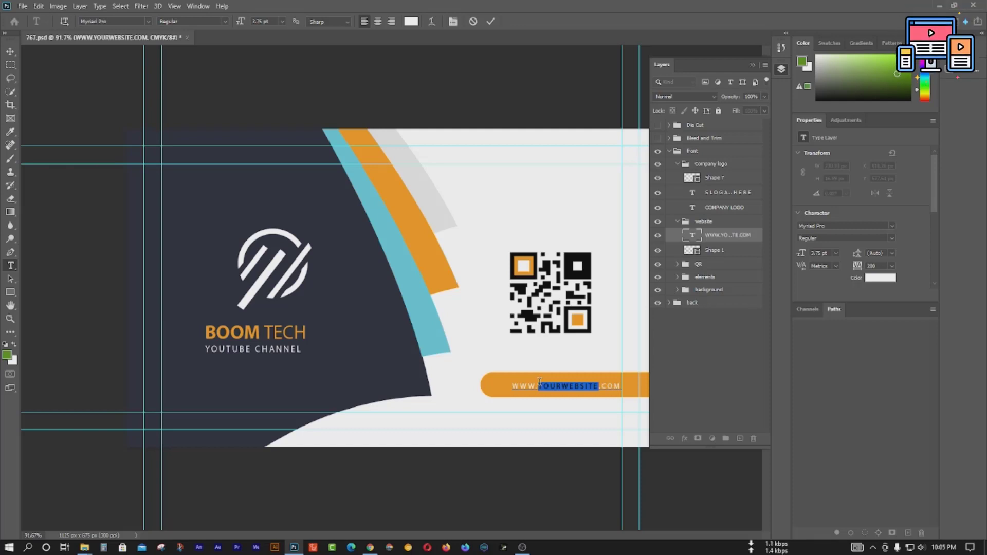
{"action": "type", "text": "MTECJ"}
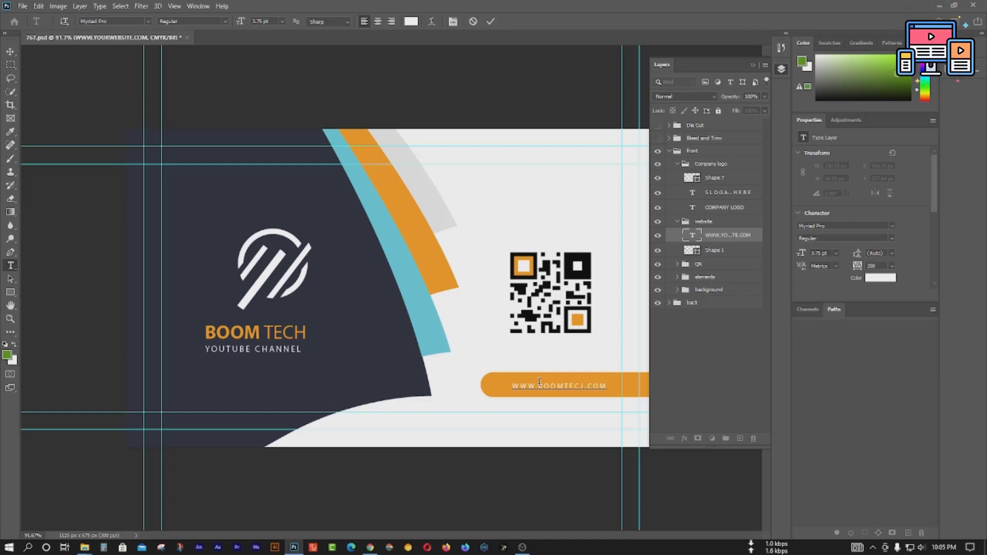
{"action": "key", "text": "ctrl+Return"}
{"action": "key", "text": "v"}
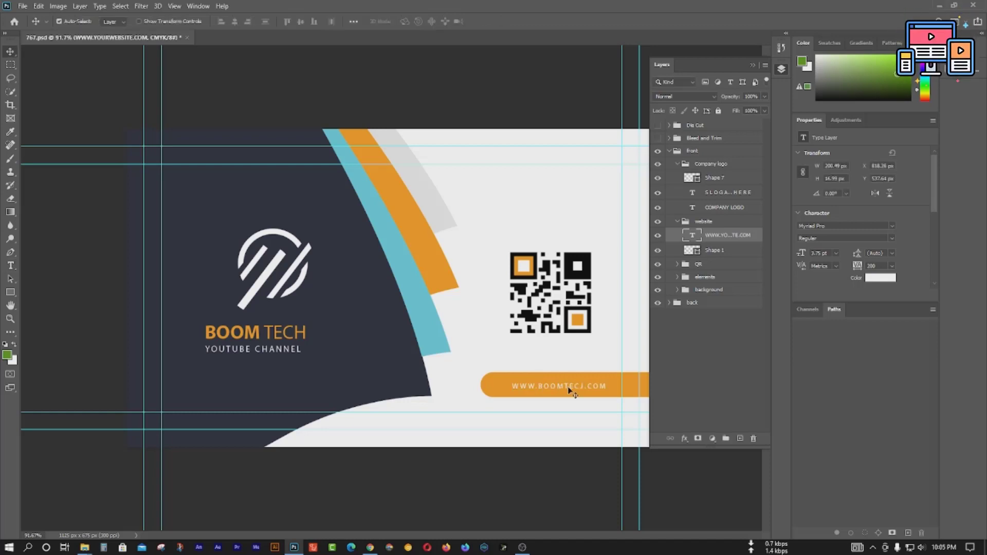
{"action": "double_click", "coordinate": [580, 393]}
{"action": "left_click", "coordinate": [579, 392]}
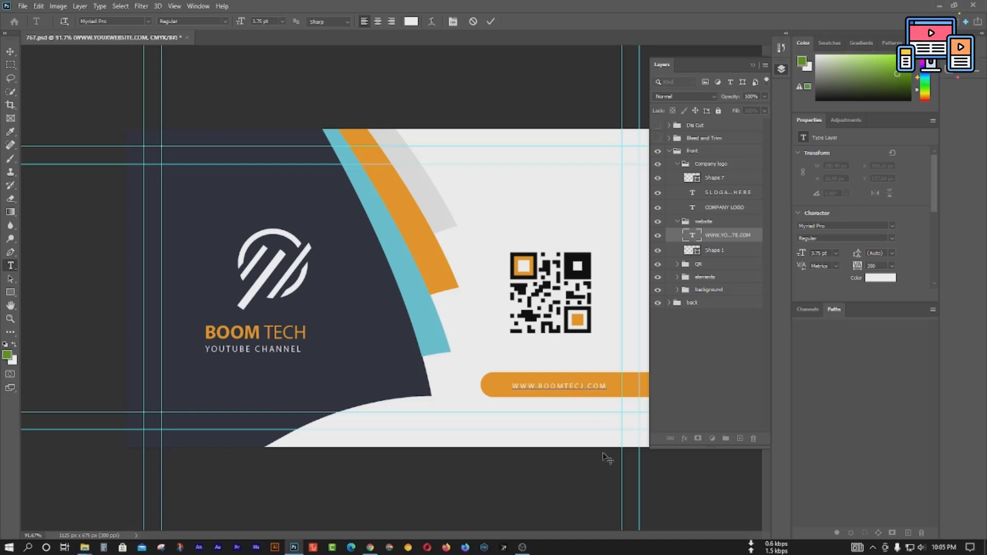
{"action": "key", "text": "BackSpace"}
{"action": "key", "text": "ctrl+Return"}
{"action": "key", "text": "v"}
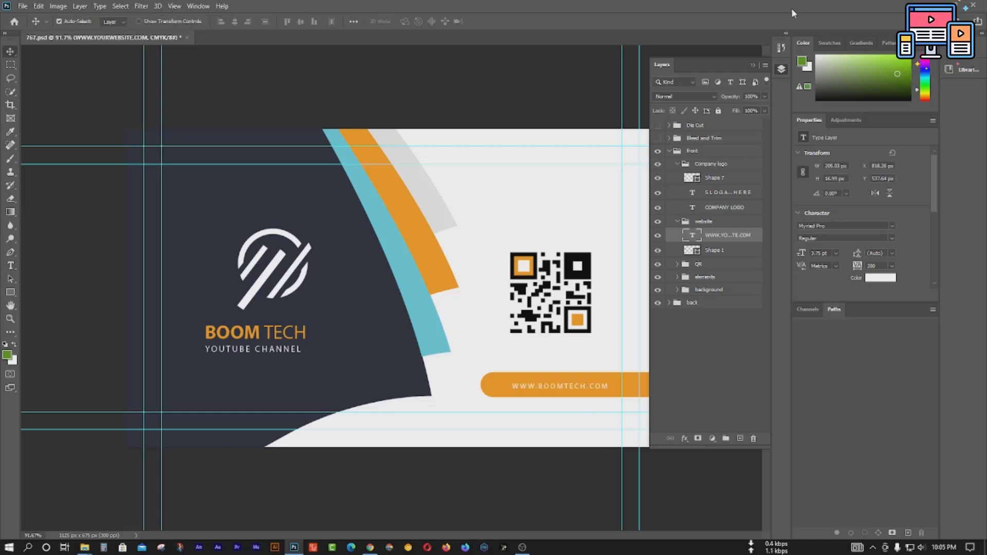
{"action": "left_click", "coordinate": [677, 164]}
Step: Collapse the front-side group and its sub-groups, and lock the front group
{"action": "left_click", "coordinate": [678, 177]}
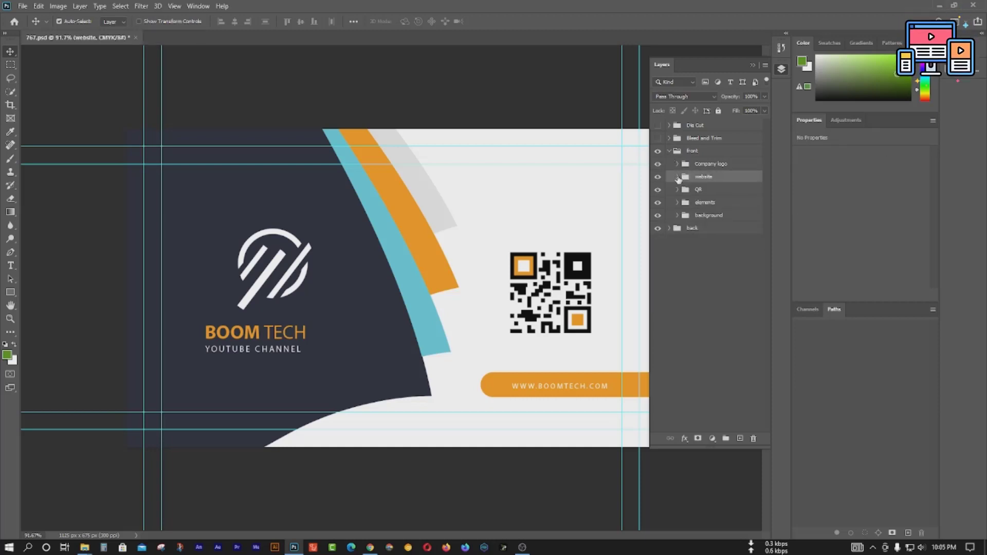
{"action": "left_click", "coordinate": [670, 151]}
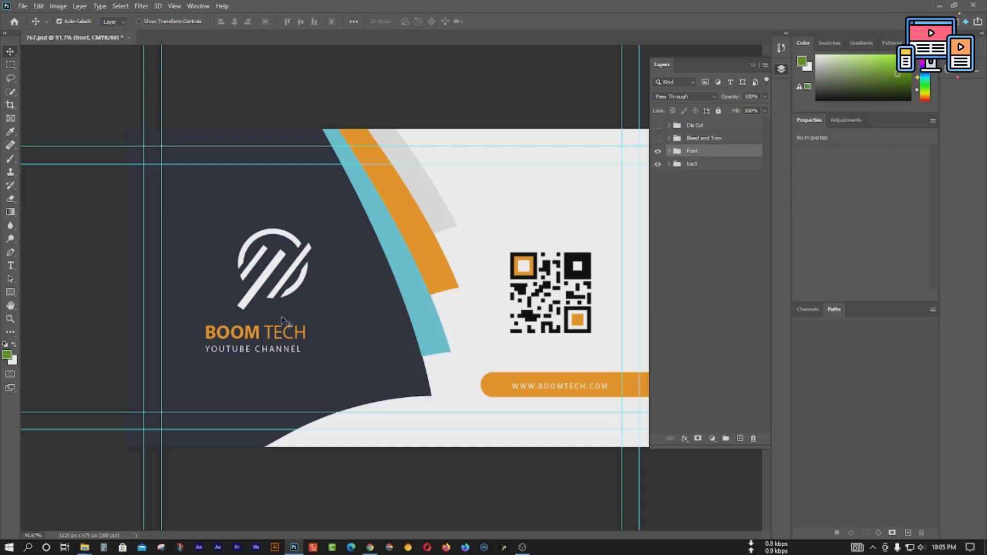
{"action": "scroll", "coordinate": [281, 309], "scroll_direction": "down", "scroll_amount": 1}
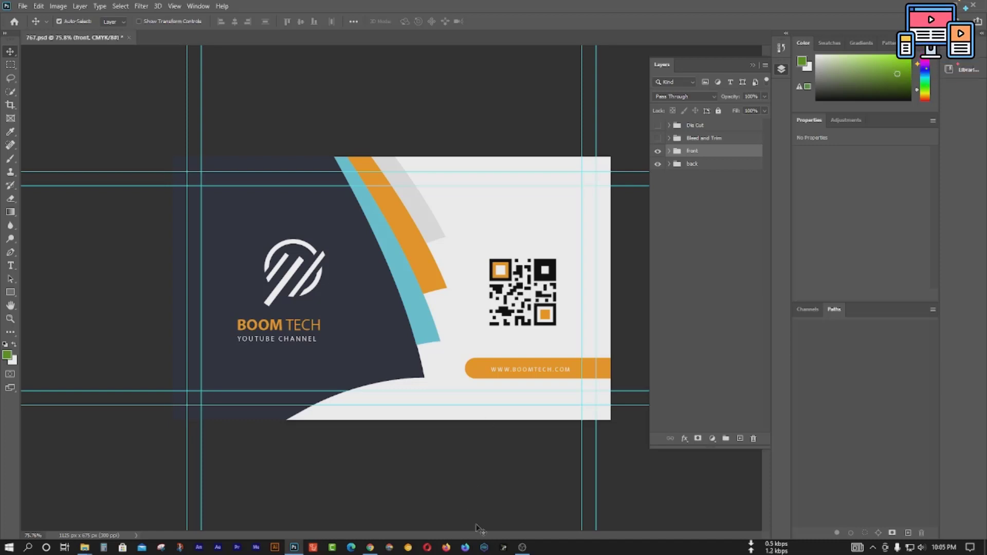
{"action": "left_click", "coordinate": [522, 546]}
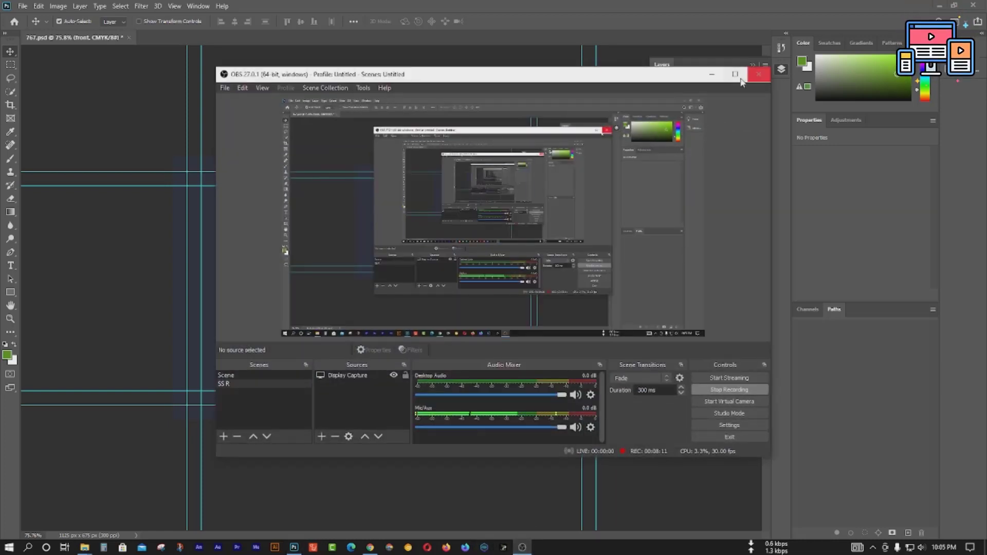
{"action": "left_click", "coordinate": [711, 74]}
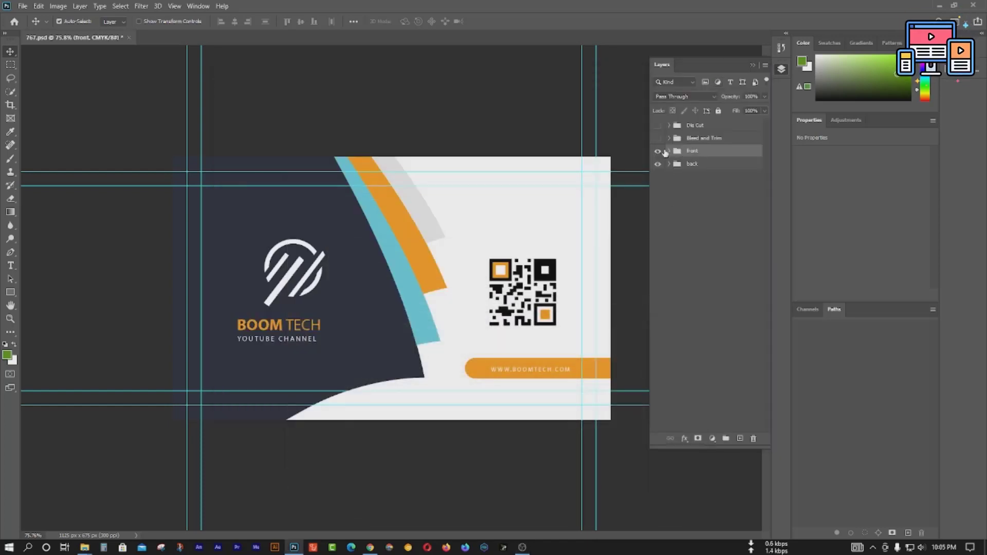
{"action": "left_click", "coordinate": [718, 111]}
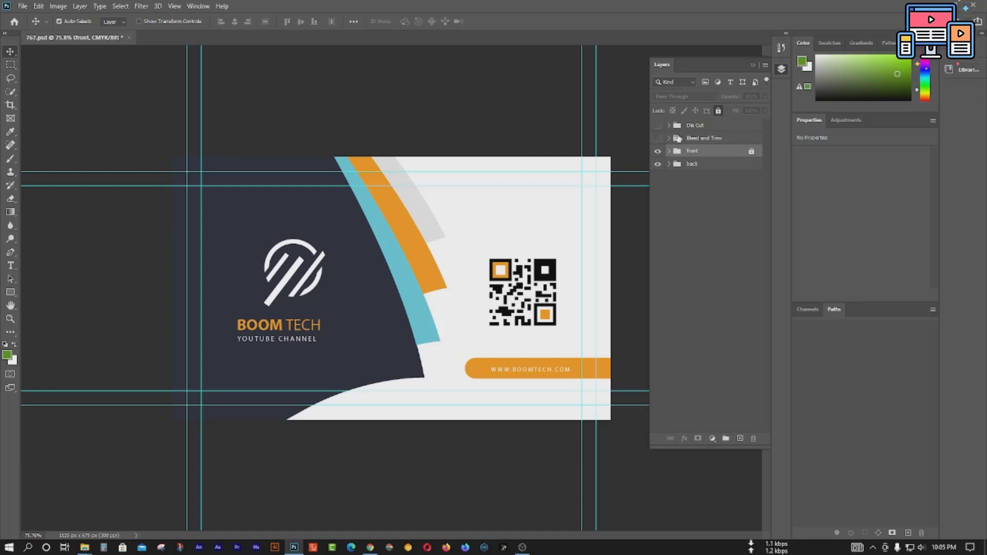
Step: Preview the Bleed and Die Cut outlines, then hide the front group to reveal the back
{"action": "left_click", "coordinate": [657, 138]}
{"action": "left_click", "coordinate": [658, 138]}
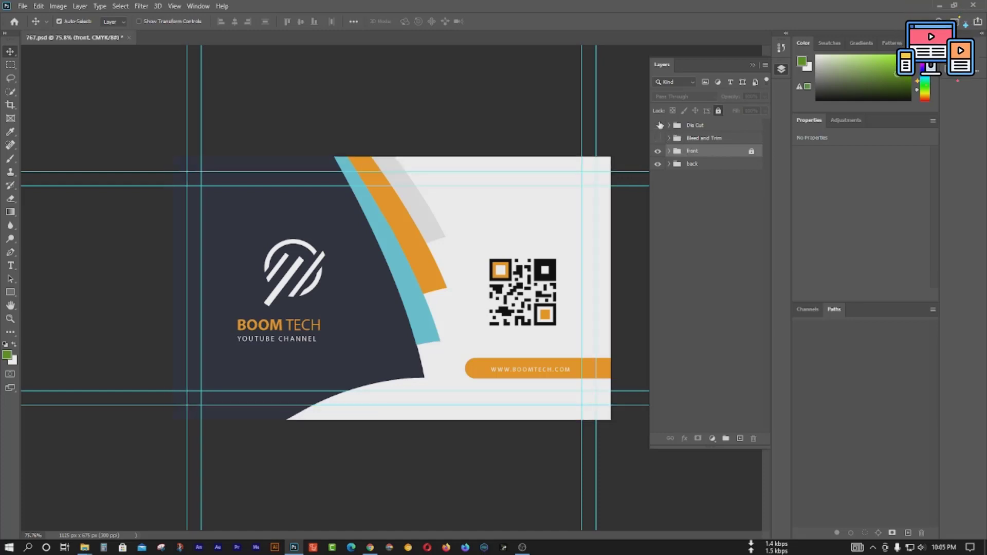
{"action": "left_click", "coordinate": [659, 125]}
{"action": "left_click", "coordinate": [658, 126]}
{"action": "left_click", "coordinate": [711, 166]}
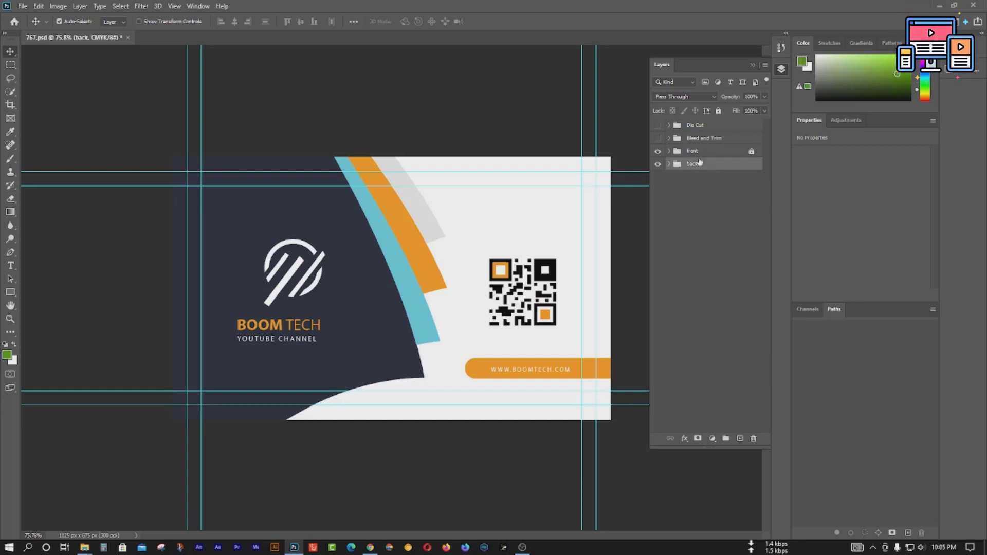
{"action": "left_click", "coordinate": [658, 151]}
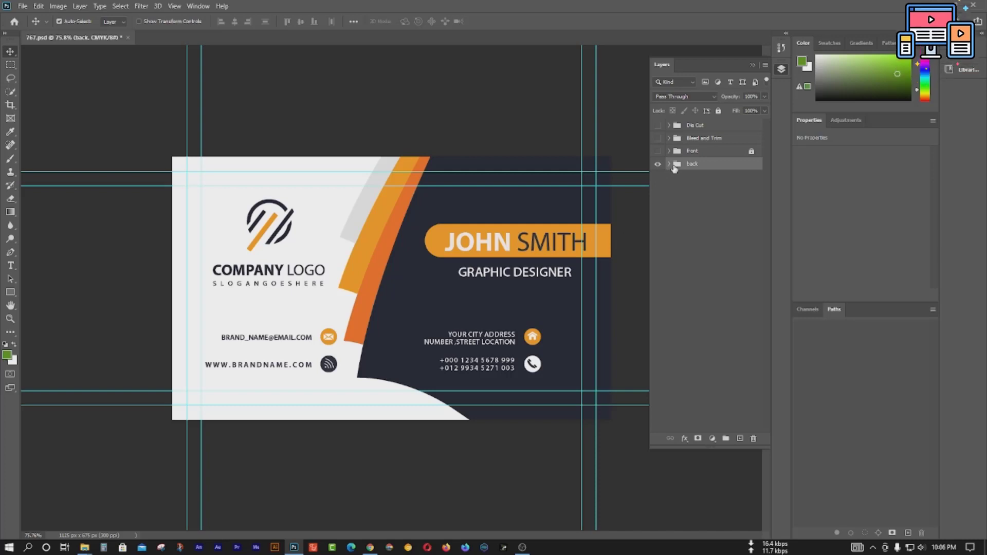
Step: Retype the back card's COMPANY LOGO text as BOOM TECH
{"action": "left_click", "coordinate": [670, 164]}
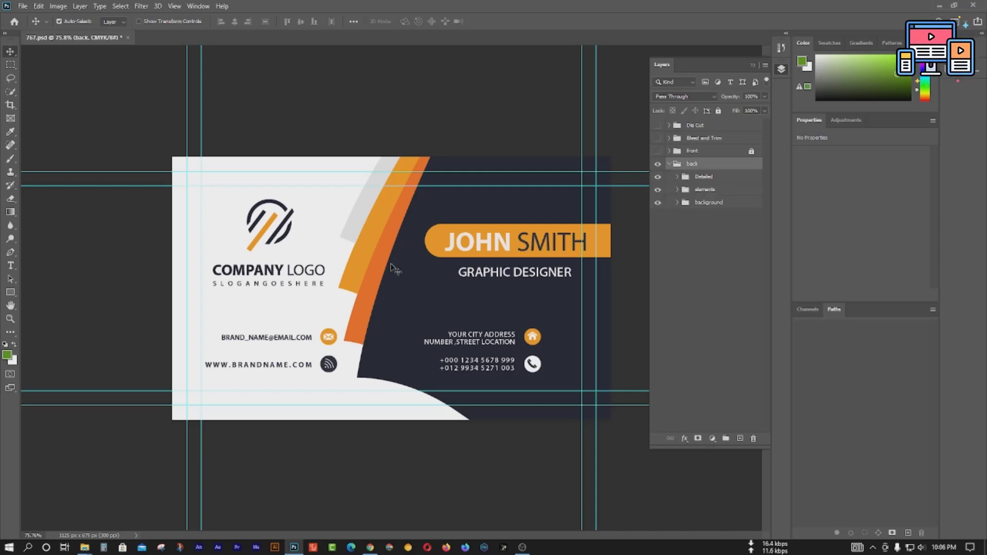
{"action": "double_click", "coordinate": [257, 272]}
{"action": "left_click", "coordinate": [254, 271]}
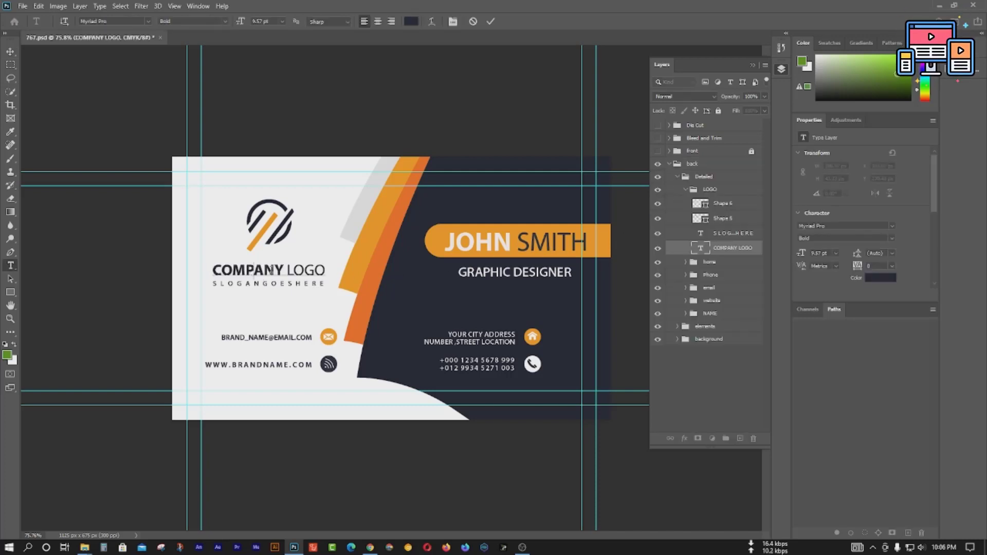
{"action": "left_click_drag", "start_coordinate": [283, 271], "coordinate": [212, 271]}
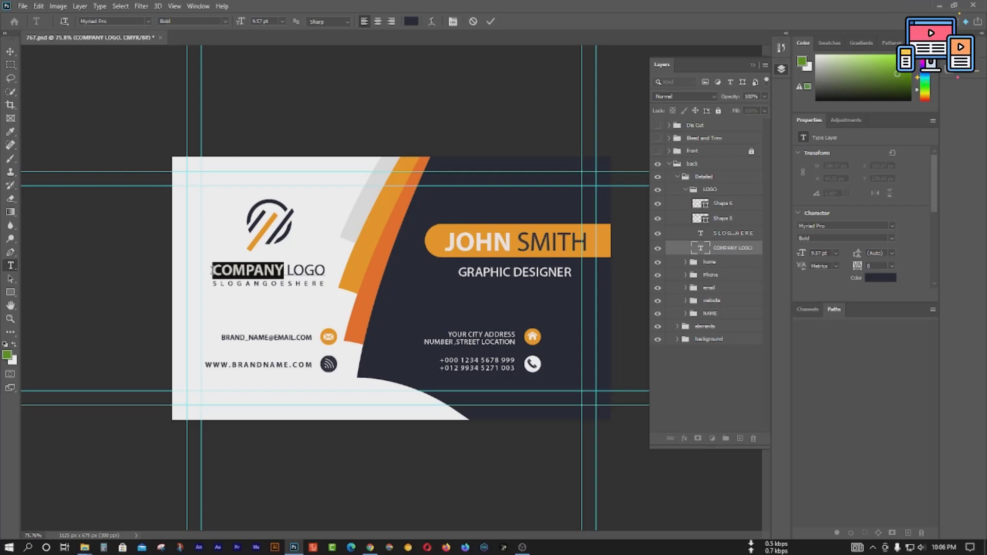
{"action": "type", "text": "BOOM"}
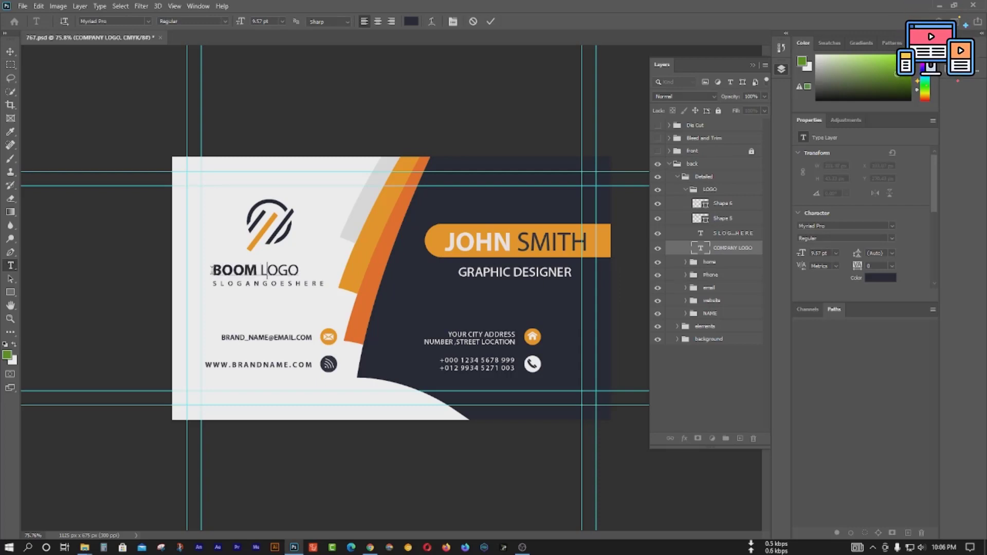
{"action": "key", "text": "BackSpace"}
{"action": "key", "text": "BackSpace"}
{"action": "key", "text": "BackSpace"}
{"action": "type", "text": "TECH"}
Step: Replace the slogan beneath the logo with YOUTUBECHANNEL and commit
{"action": "left_click", "coordinate": [283, 285]}
{"action": "key", "text": "ctrl+a"}
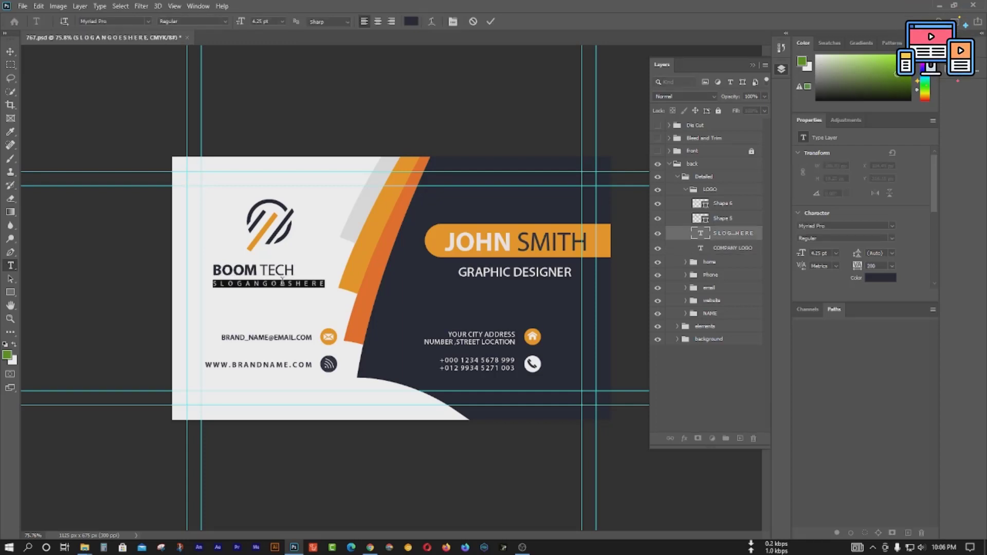
{"action": "type", "text": "YOT"}
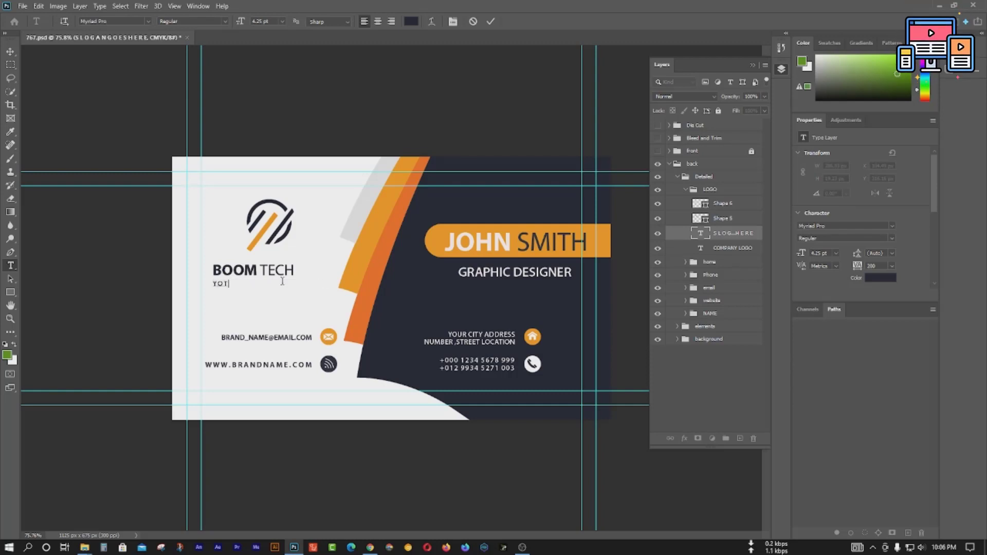
{"action": "type", "text": "UR "}
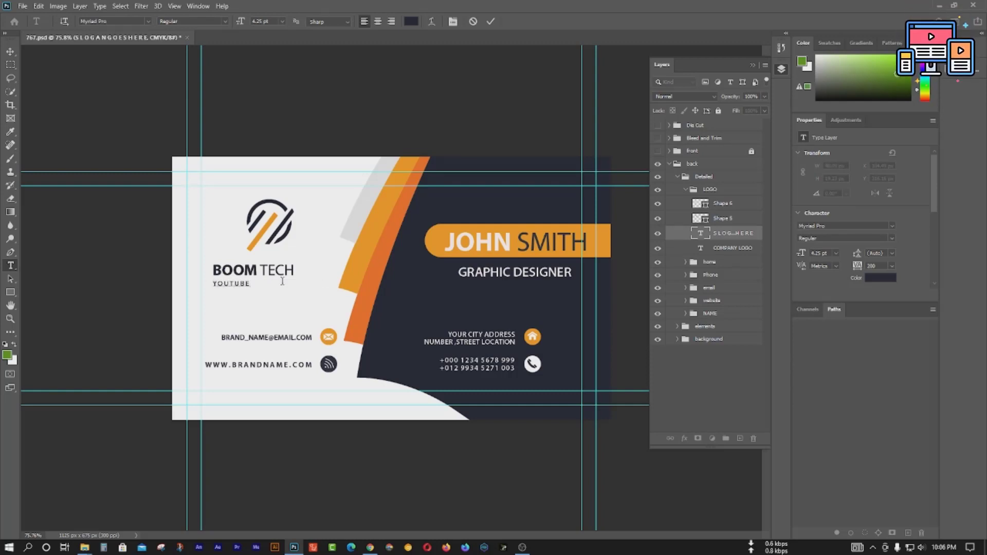
{"action": "type", "text": "BECHANNEL"}
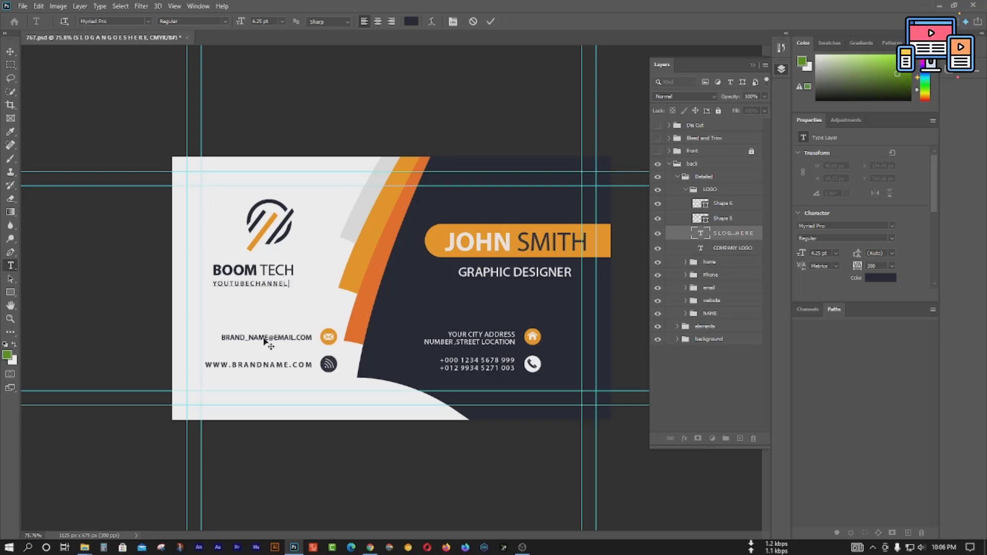
{"action": "left_click", "coordinate": [491, 21]}
Step: Replace the placeholder BRAND_NAME@EMAIL with the company's Gmail address
{"action": "key", "text": "v"}
{"action": "double_click", "coordinate": [267, 342]}
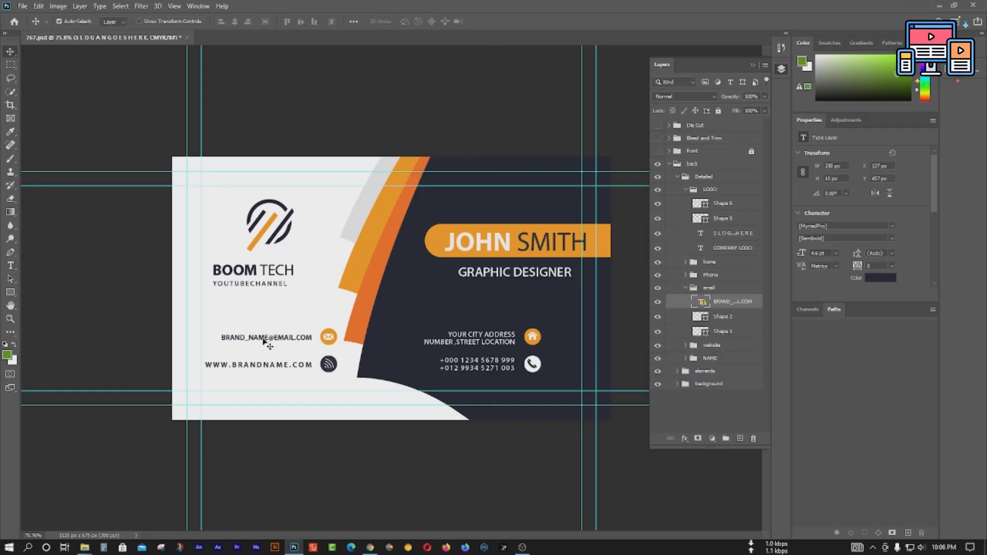
{"action": "left_click", "coordinate": [518, 227]}
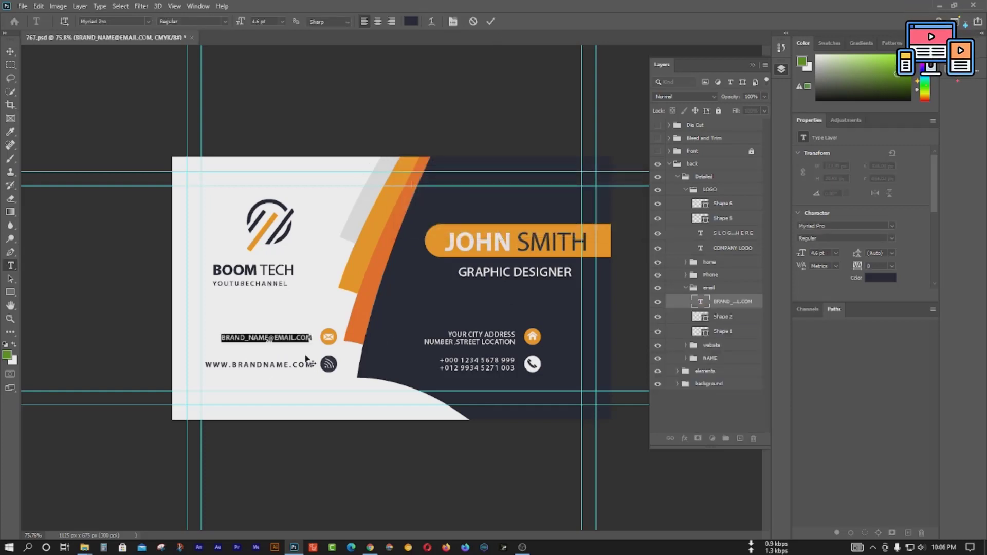
{"action": "left_click", "coordinate": [286, 337]}
{"action": "left_click_drag", "start_coordinate": [309, 338], "coordinate": [224, 337]}
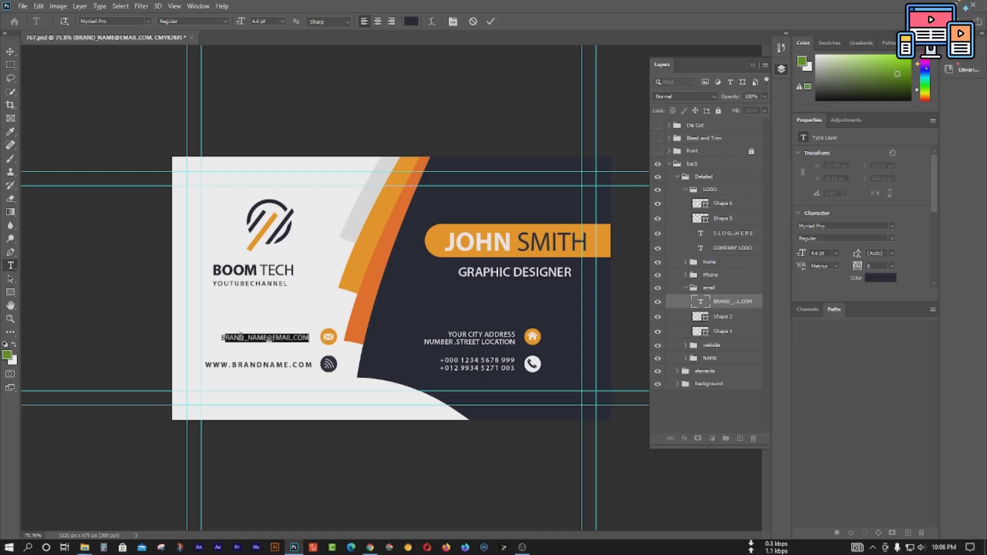
{"action": "double_click", "coordinate": [268, 337]}
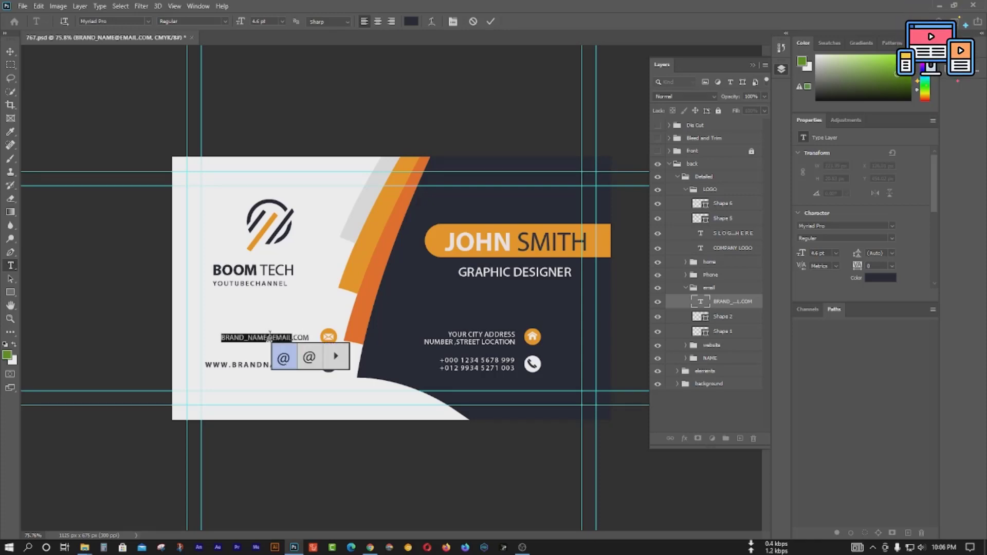
{"action": "type", "text": "O"}
{"action": "key", "text": "BackSpace"}
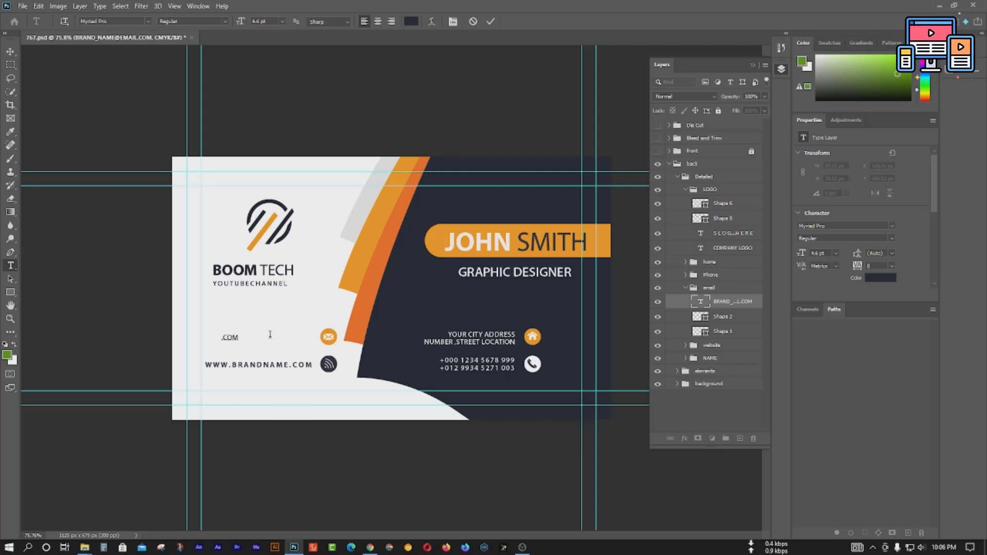
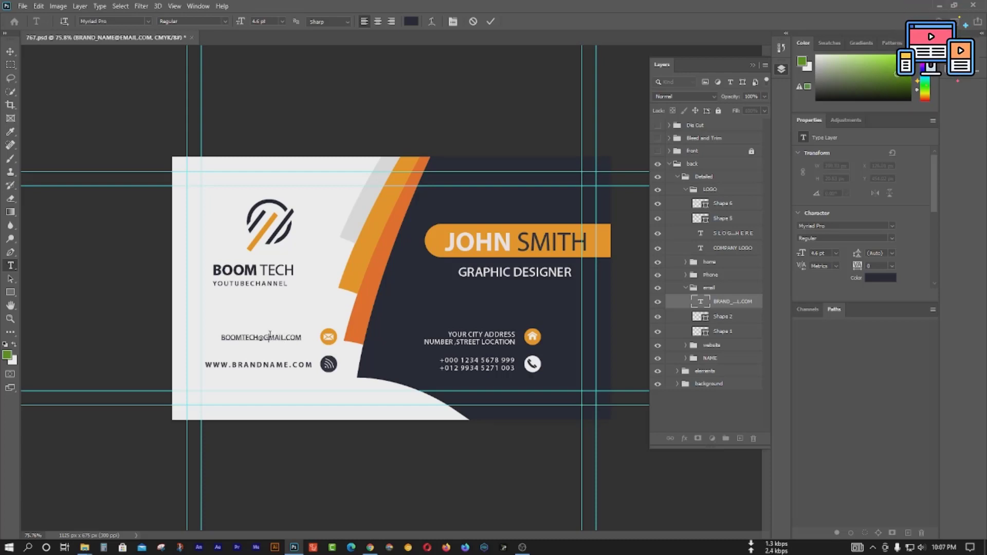
Step: Set the e-mail line's font style to Bold and commit
{"action": "left_click", "coordinate": [224, 20]}
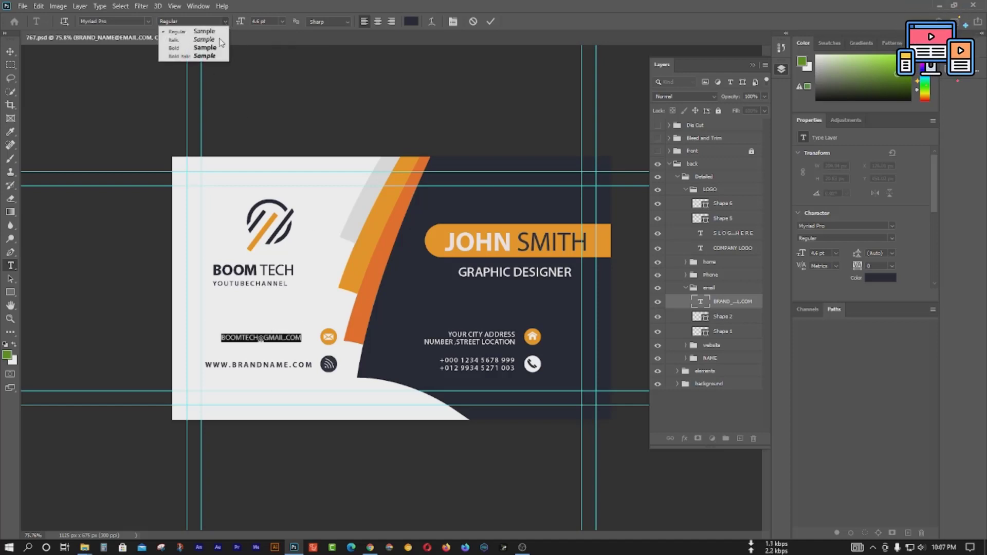
{"action": "left_click", "coordinate": [215, 48]}
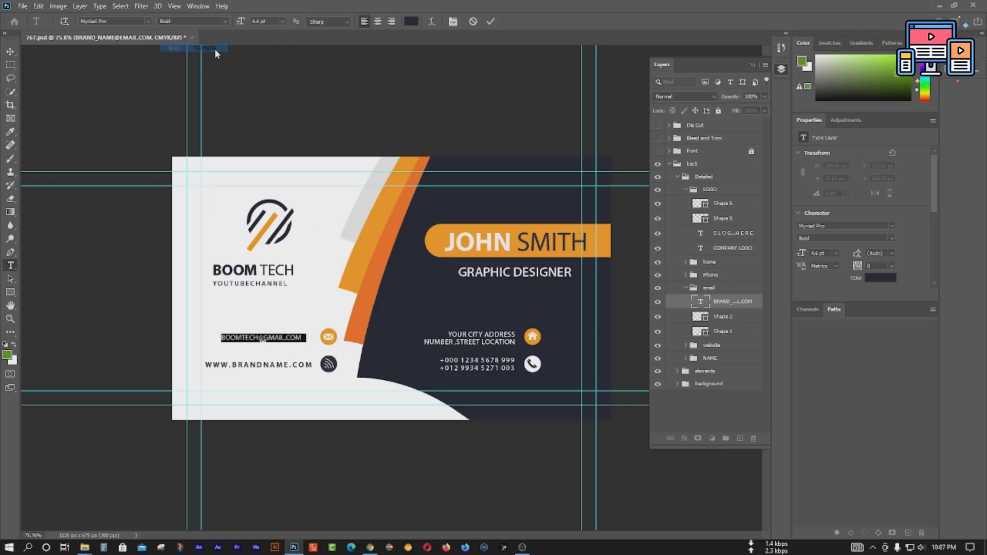
{"action": "left_click", "coordinate": [489, 23]}
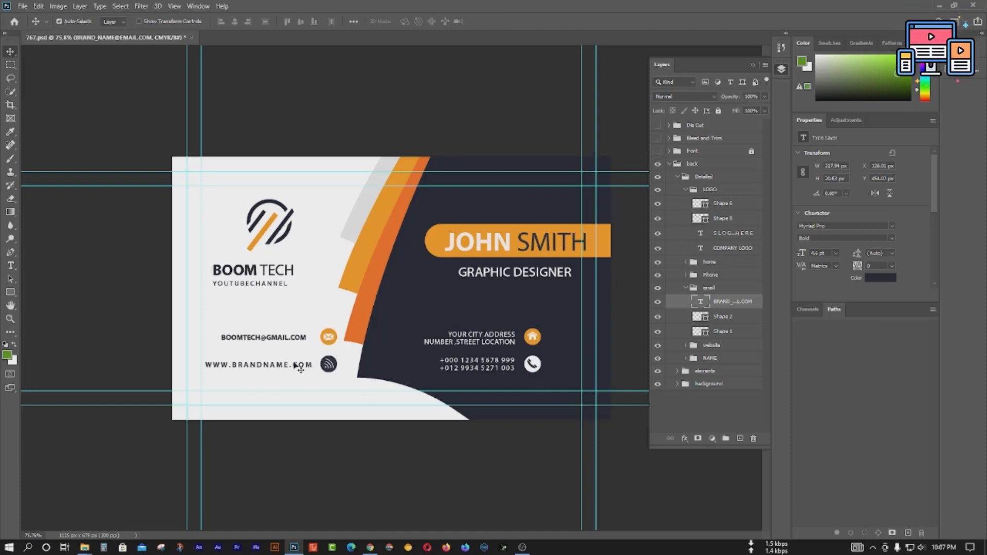
{"action": "double_click", "coordinate": [271, 370]}
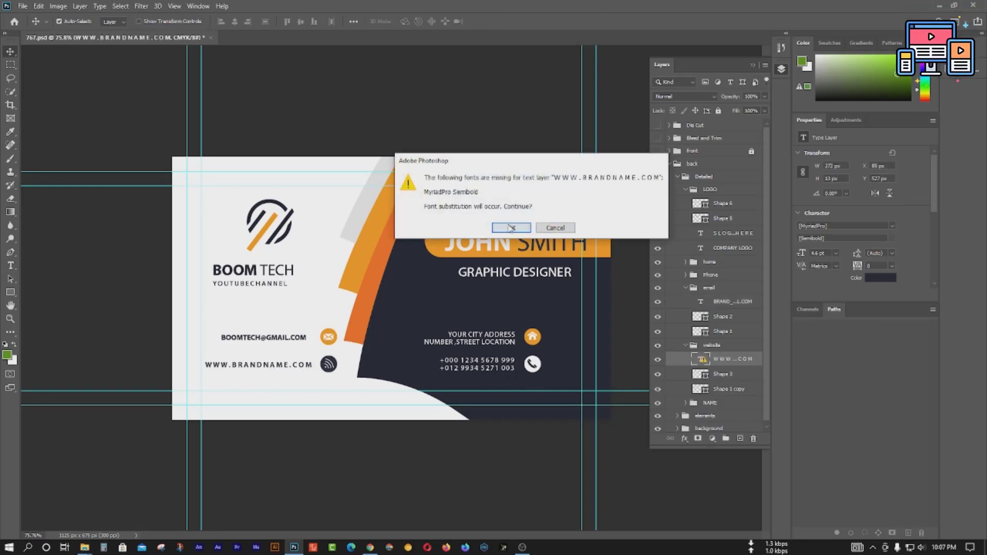
{"action": "key", "text": "Return"}
{"action": "left_click_drag", "start_coordinate": [286, 366], "coordinate": [231, 365]}
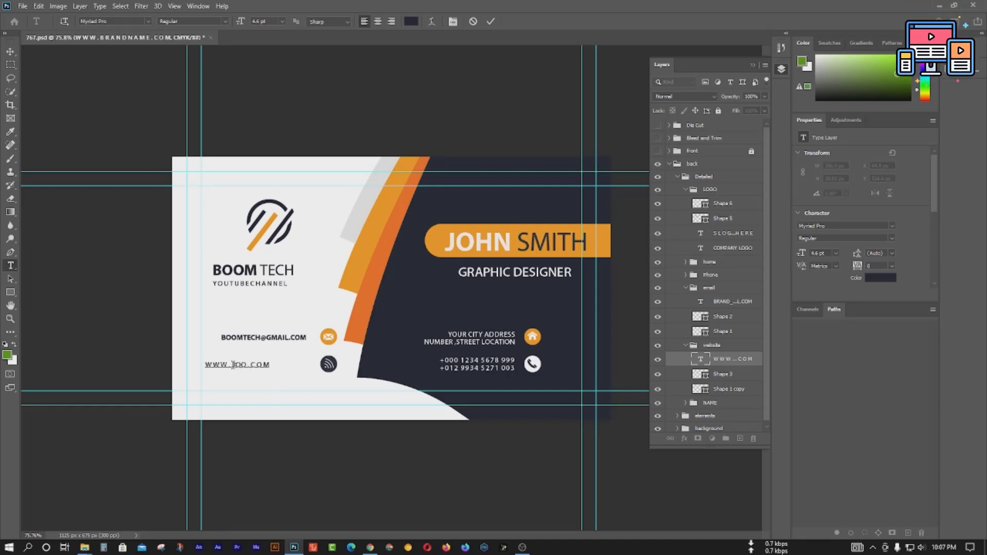
{"action": "type", "text": "BOOMTECH"}
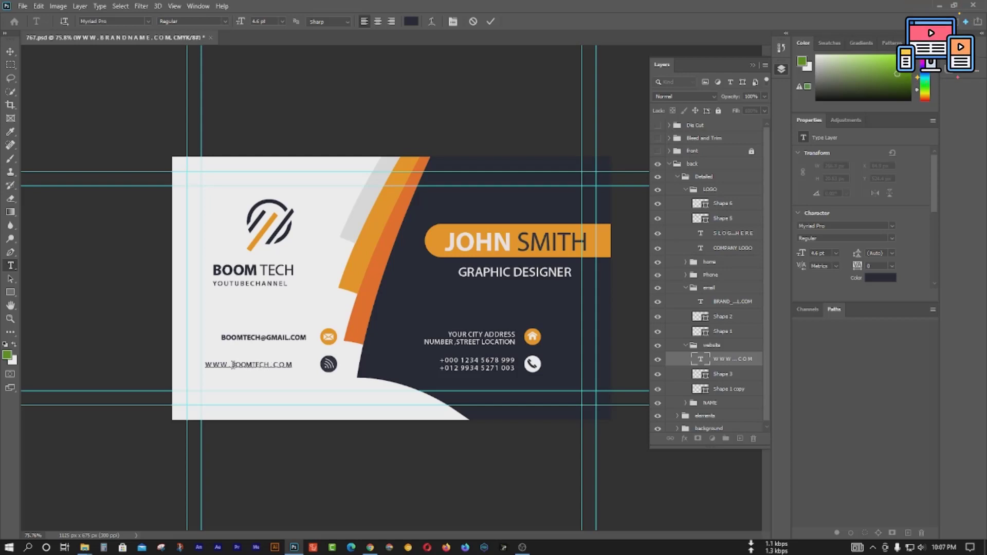
{"action": "key", "text": "ctrl+Return"}
{"action": "key", "text": "v"}
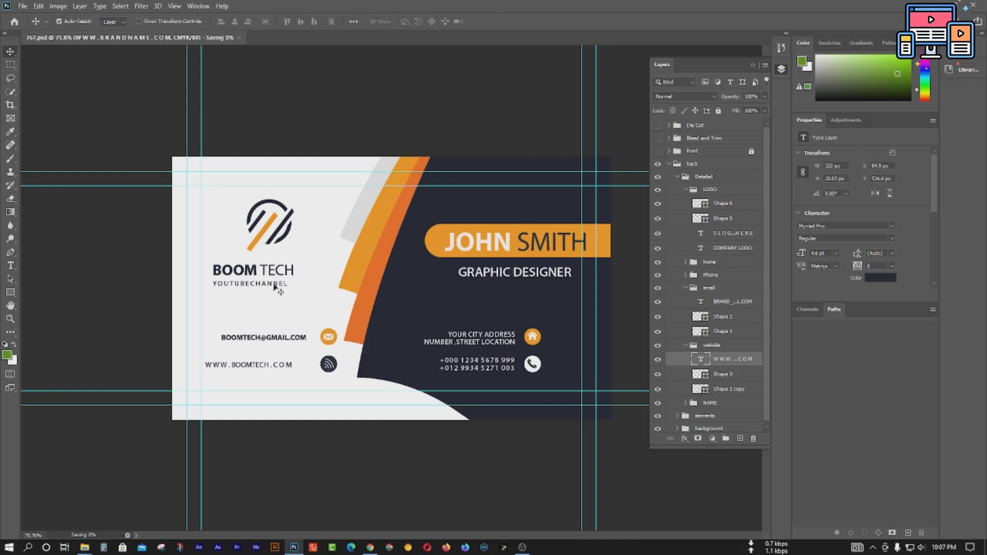
Step: Set the website line's font style to Bold and commit
{"action": "left_click", "coordinate": [259, 371]}
{"action": "double_click", "coordinate": [258, 366]}
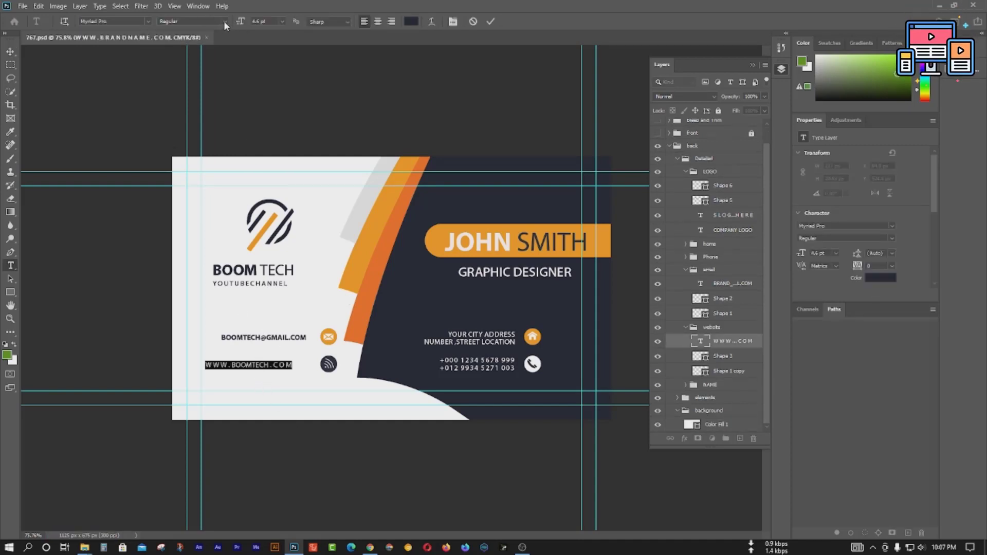
{"action": "left_click", "coordinate": [223, 20]}
{"action": "left_click", "coordinate": [175, 48]}
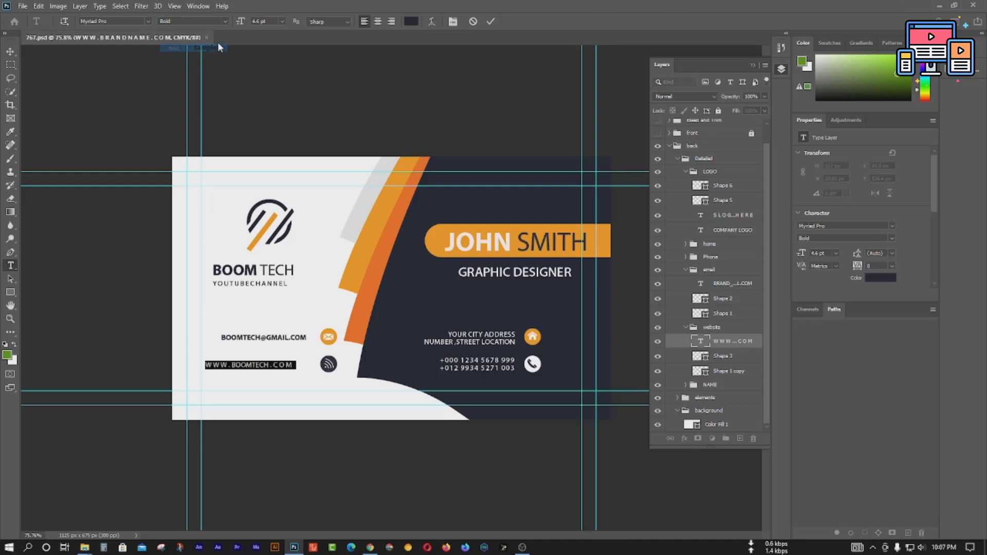
{"action": "left_click", "coordinate": [491, 23]}
{"action": "key", "text": "v"}
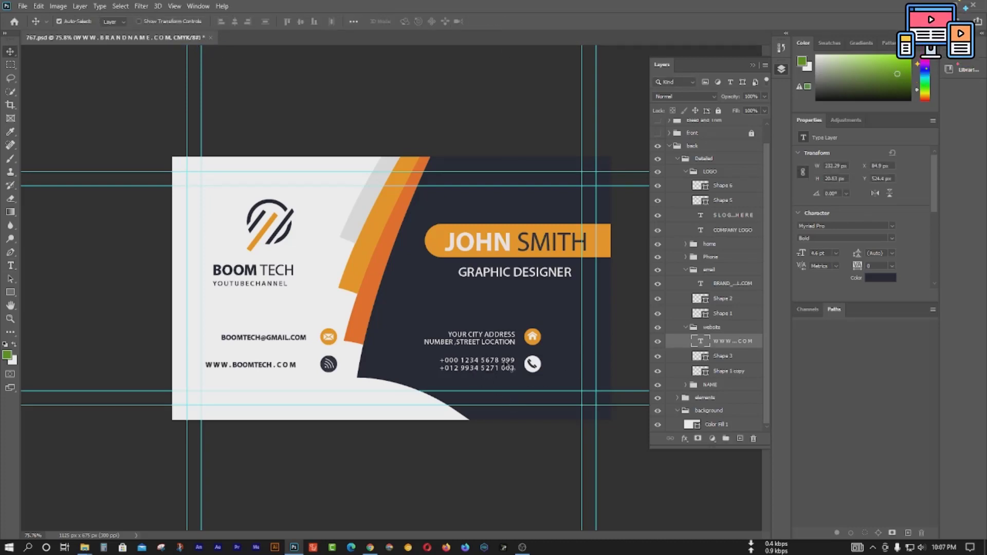
Step: Replace the placeholder name in the orange bar with the cardholder's full name
{"action": "double_click", "coordinate": [488, 362]}
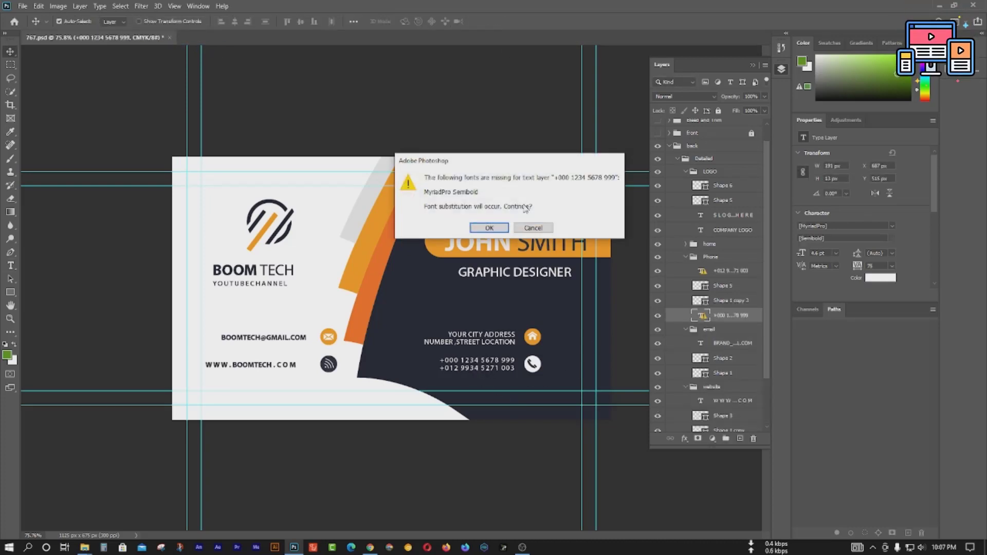
{"action": "left_click", "coordinate": [537, 229]}
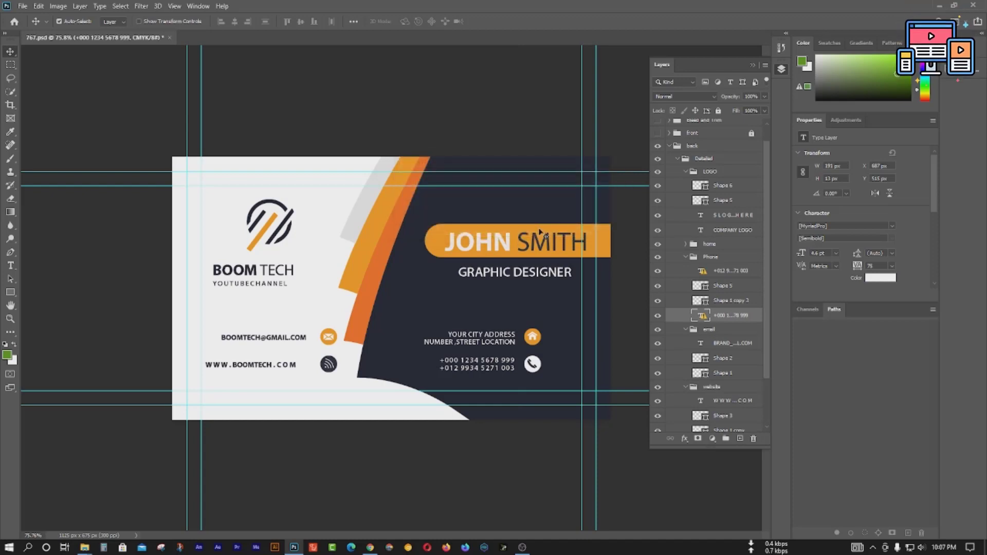
{"action": "double_click", "coordinate": [497, 248]}
{"action": "left_click_drag", "start_coordinate": [516, 242], "coordinate": [452, 242]}
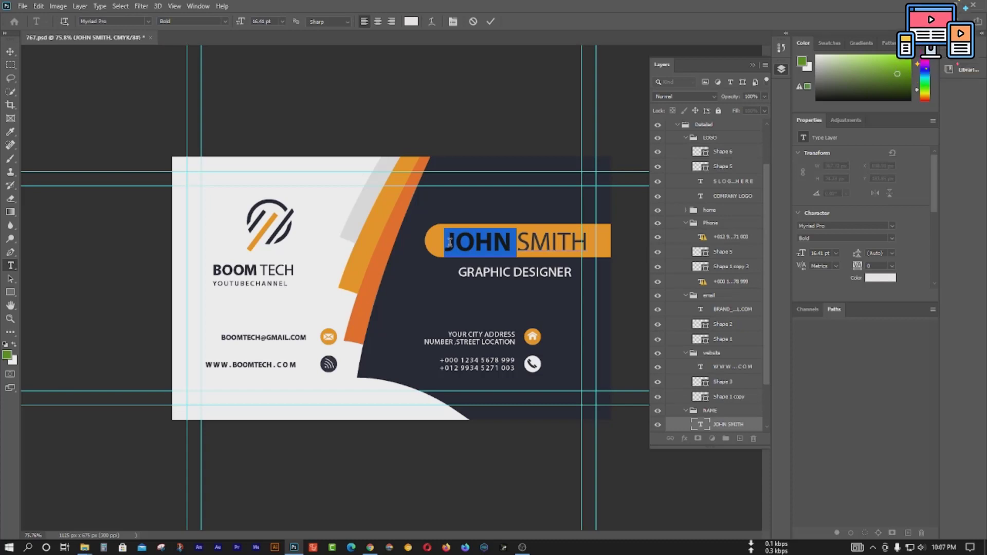
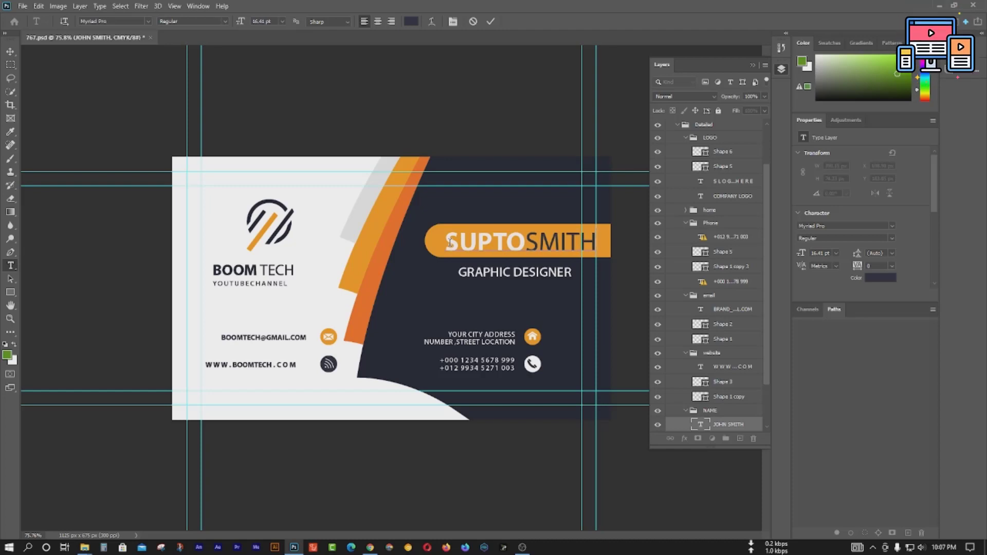
{"action": "key", "text": "Delete"}
{"action": "key", "text": "Delete"}
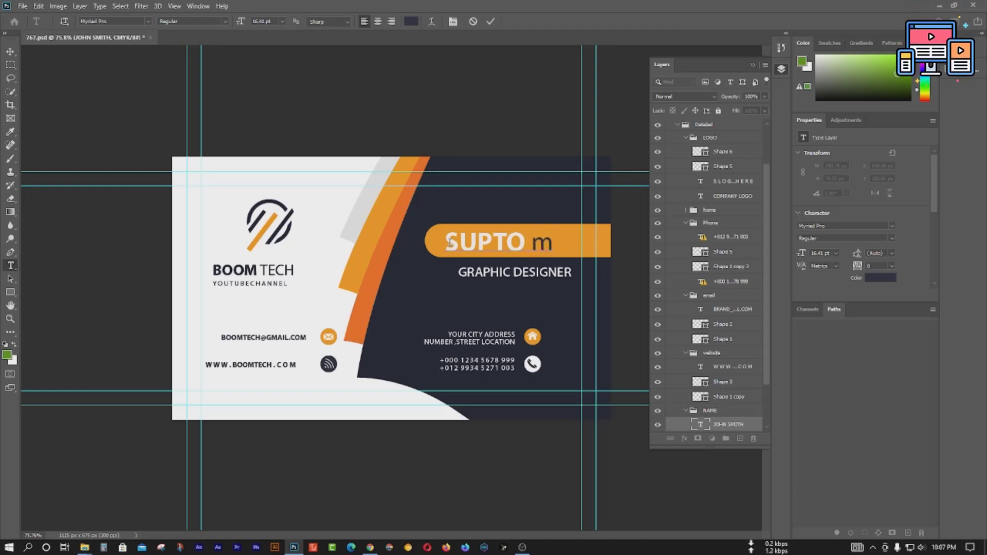
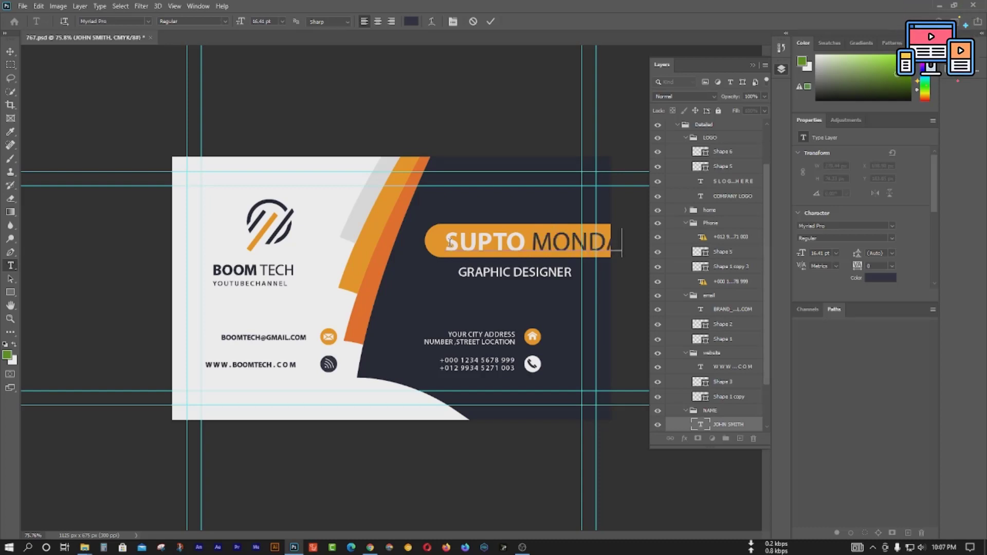
{"action": "left_click", "coordinate": [490, 21]}
{"action": "key", "text": "v"}
Step: Narrow the name with Free Transform so it fits inside the orange bar
{"action": "key", "text": "ctrl+t"}
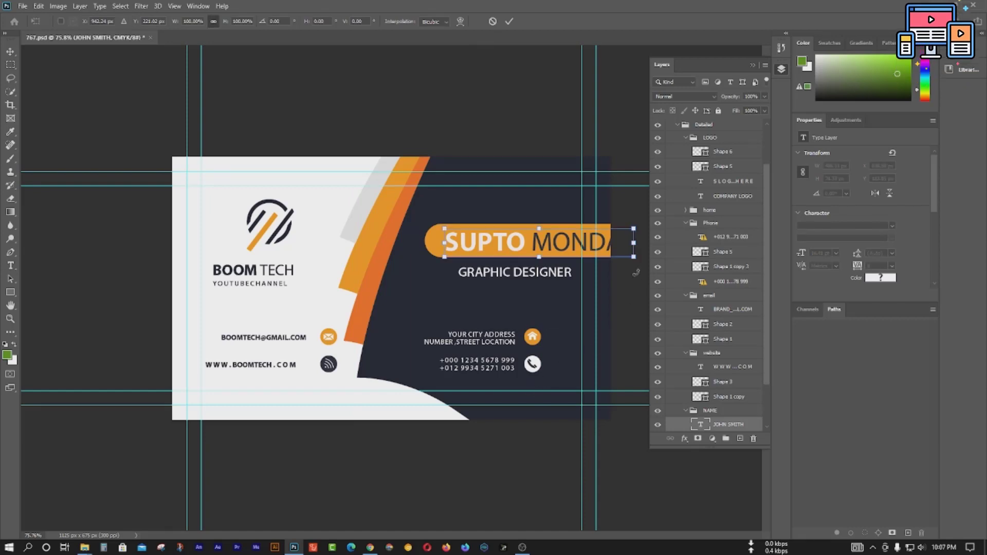
{"action": "left_click_drag", "start_coordinate": [633, 243], "coordinate": [604, 244]}
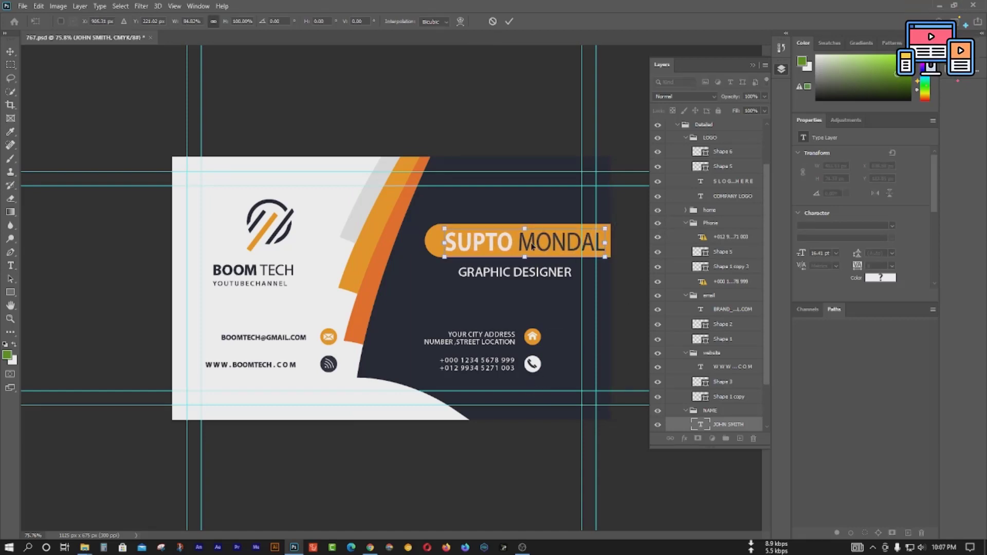
{"action": "left_click_drag", "start_coordinate": [532, 246], "coordinate": [525, 246]}
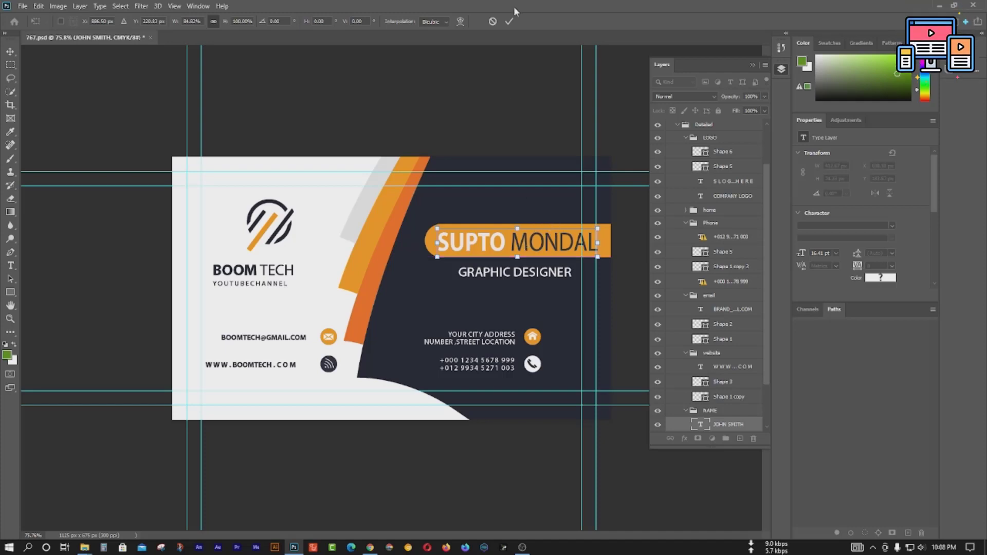
{"action": "left_click", "coordinate": [509, 21]}
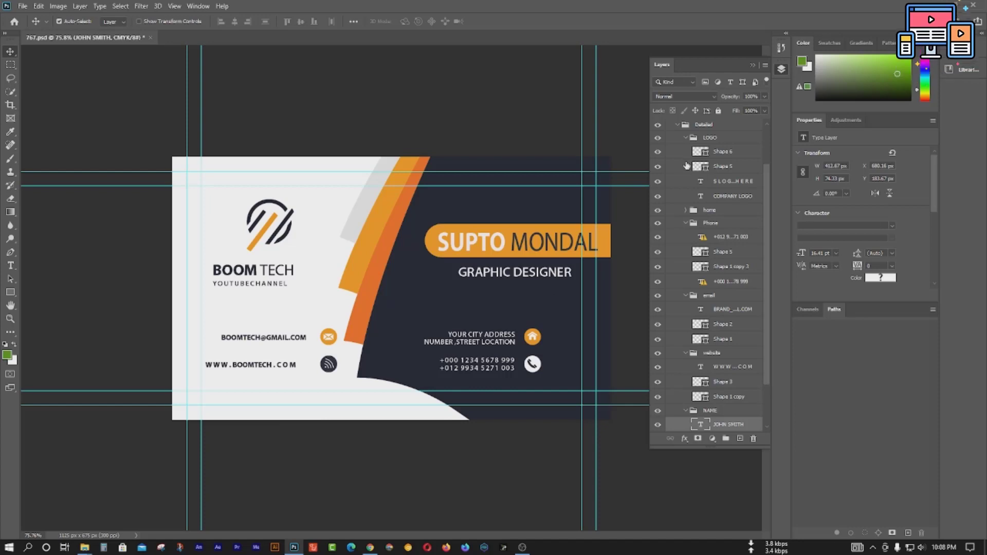
Step: Collapse the LOGO, Detailed, background and back groups in the Layers panel
{"action": "left_click", "coordinate": [685, 138]}
{"action": "left_click", "coordinate": [678, 130]}
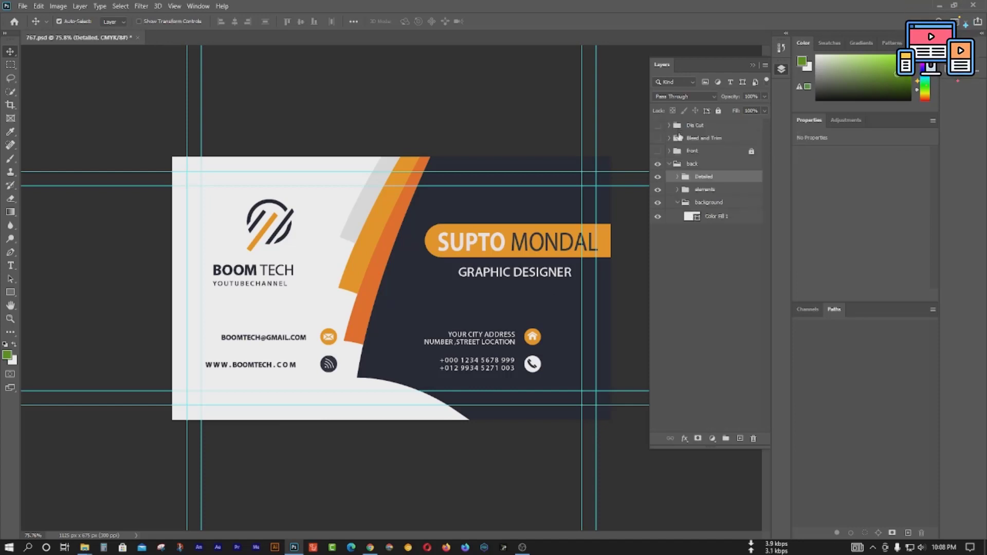
{"action": "left_click", "coordinate": [677, 202]}
{"action": "left_click", "coordinate": [669, 164]}
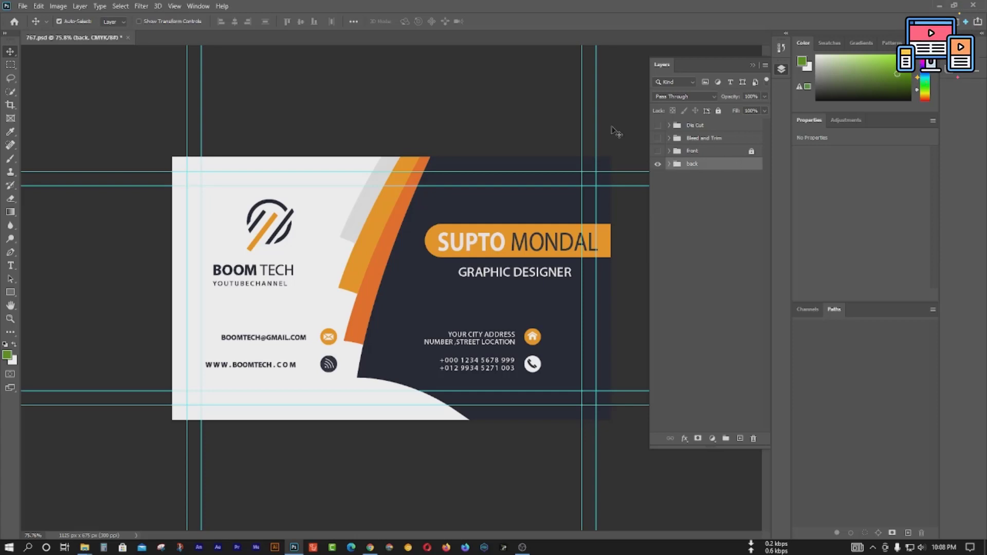
Step: Drag the left, right, top and bottom guides off the card's edges
{"action": "left_click_drag", "start_coordinate": [818, 131], "coordinate": [818, 131]}
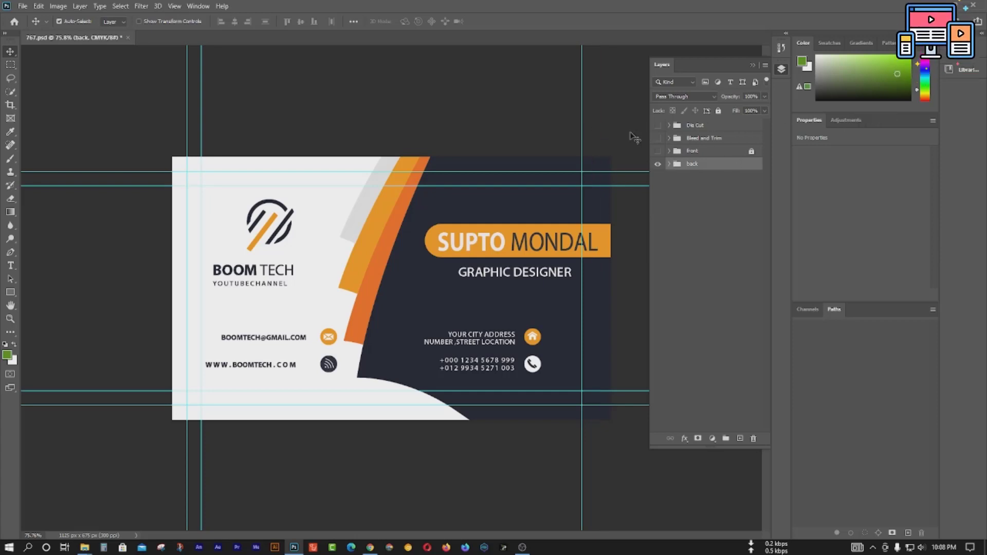
{"action": "left_click_drag", "start_coordinate": [581, 135], "coordinate": [729, 132]}
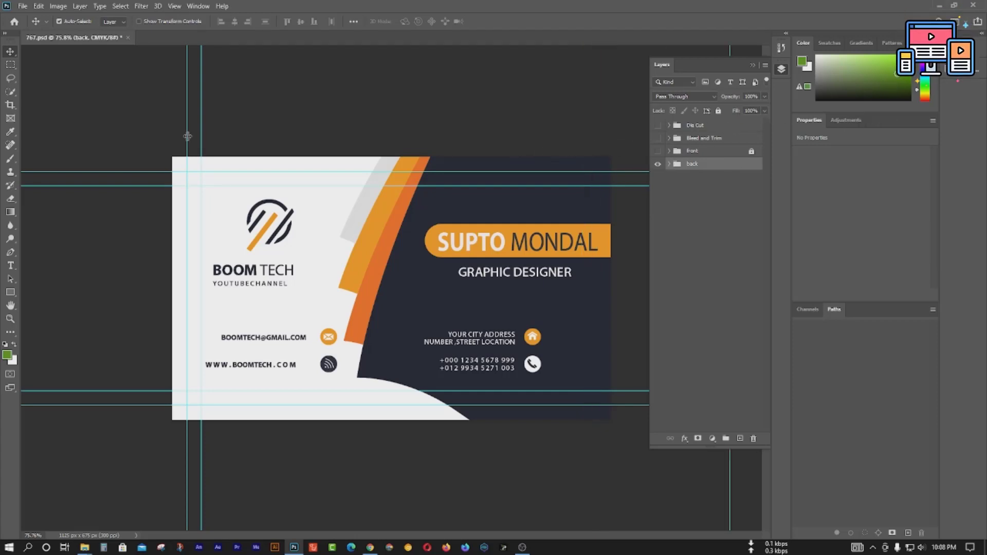
{"action": "left_click_drag", "start_coordinate": [201, 134], "coordinate": [14, 108]}
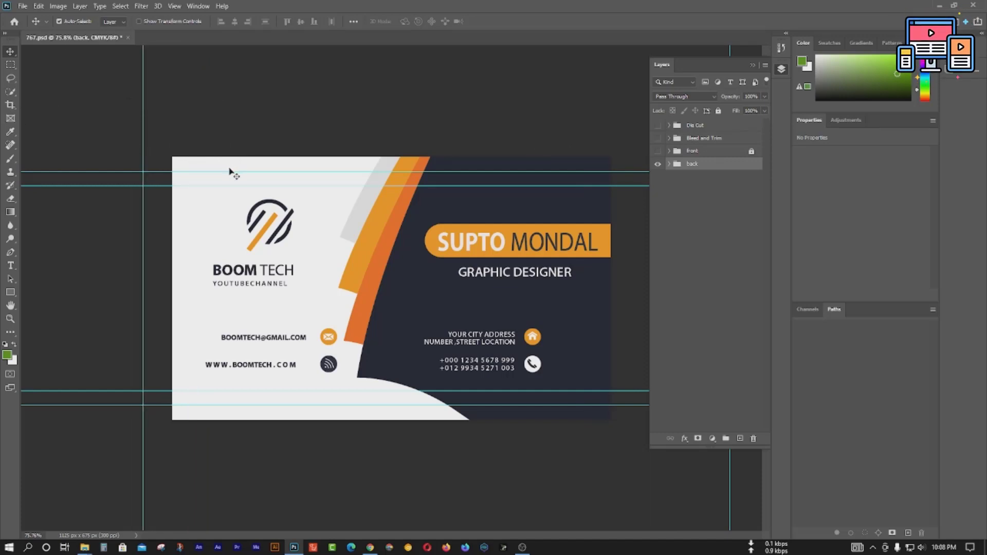
{"action": "left_click_drag", "start_coordinate": [233, 171], "coordinate": [232, 60]}
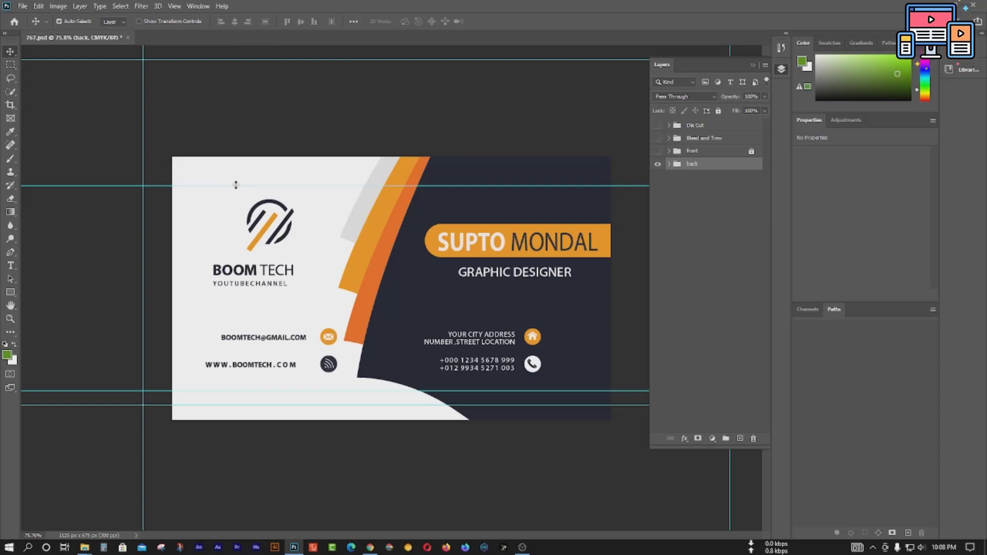
{"action": "left_click_drag", "start_coordinate": [234, 184], "coordinate": [234, 46]}
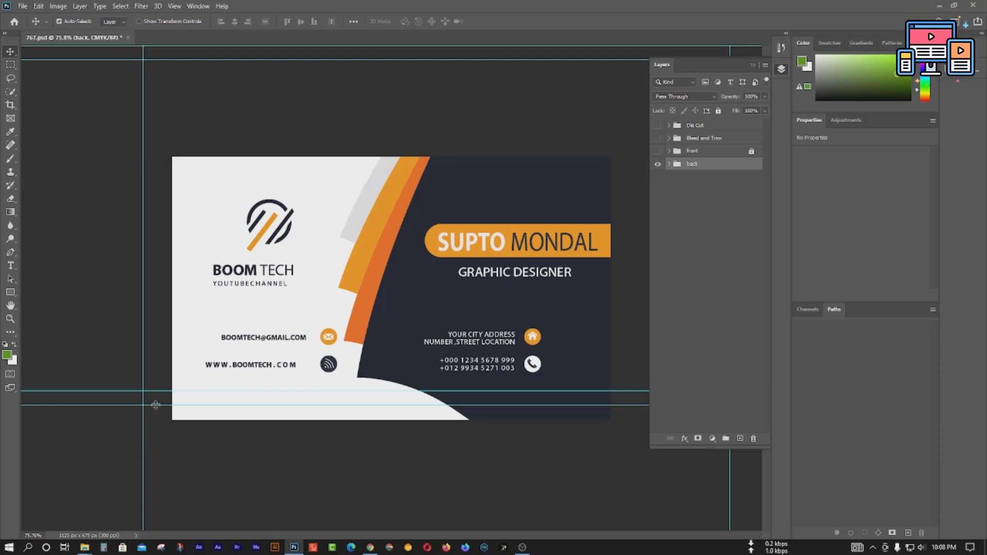
{"action": "left_click_drag", "start_coordinate": [156, 405], "coordinate": [168, 463]}
{"action": "left_click_drag", "start_coordinate": [162, 392], "coordinate": [167, 466]}
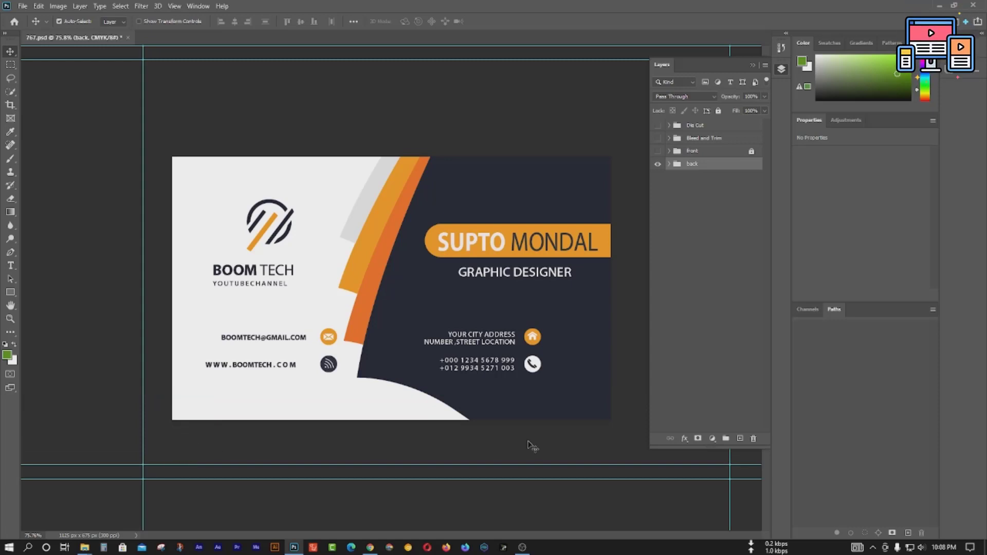